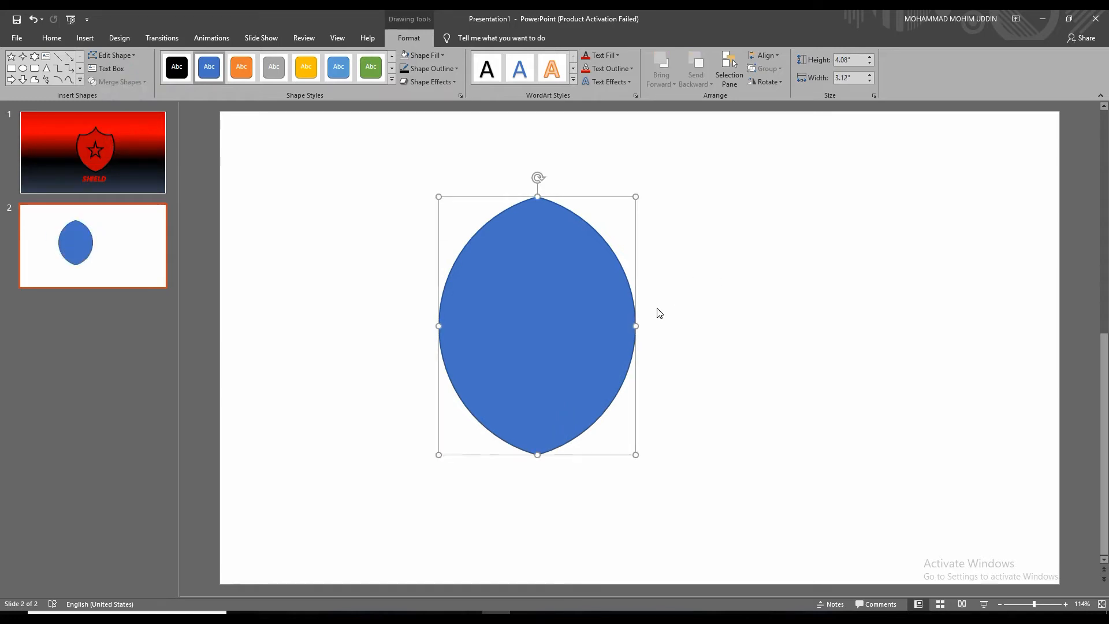
Fill the pointed oval with dark red and make its outline black.
click(443, 55)
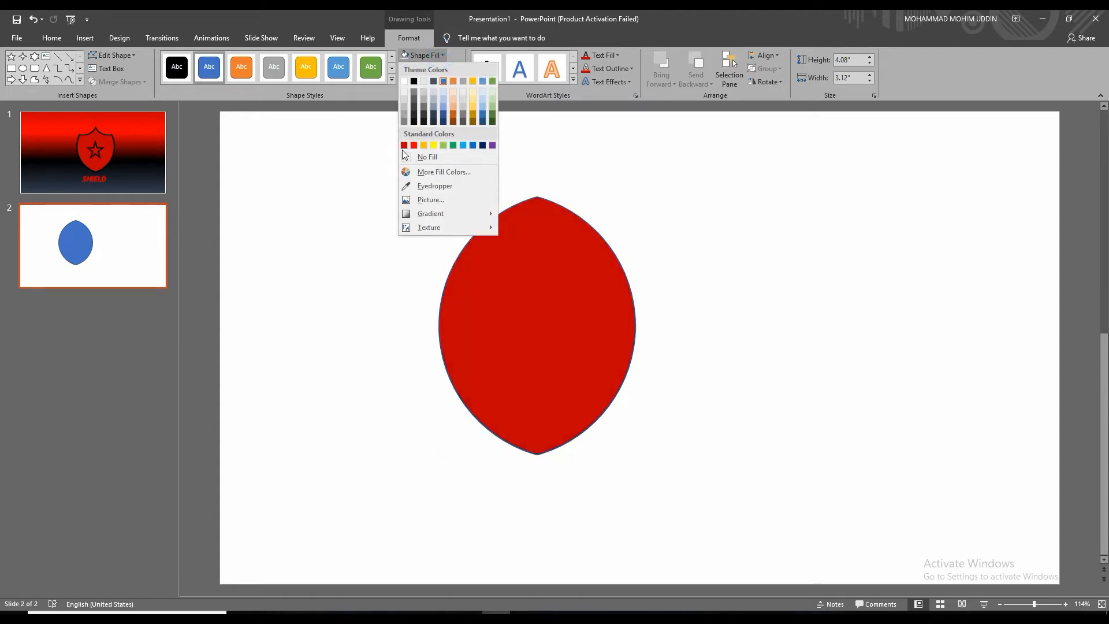
click(404, 146)
click(439, 72)
click(415, 93)
Set the oval's outline weight to 6 pt and move the shape to the middle of the slide.
click(441, 70)
mouse_move(491, 213)
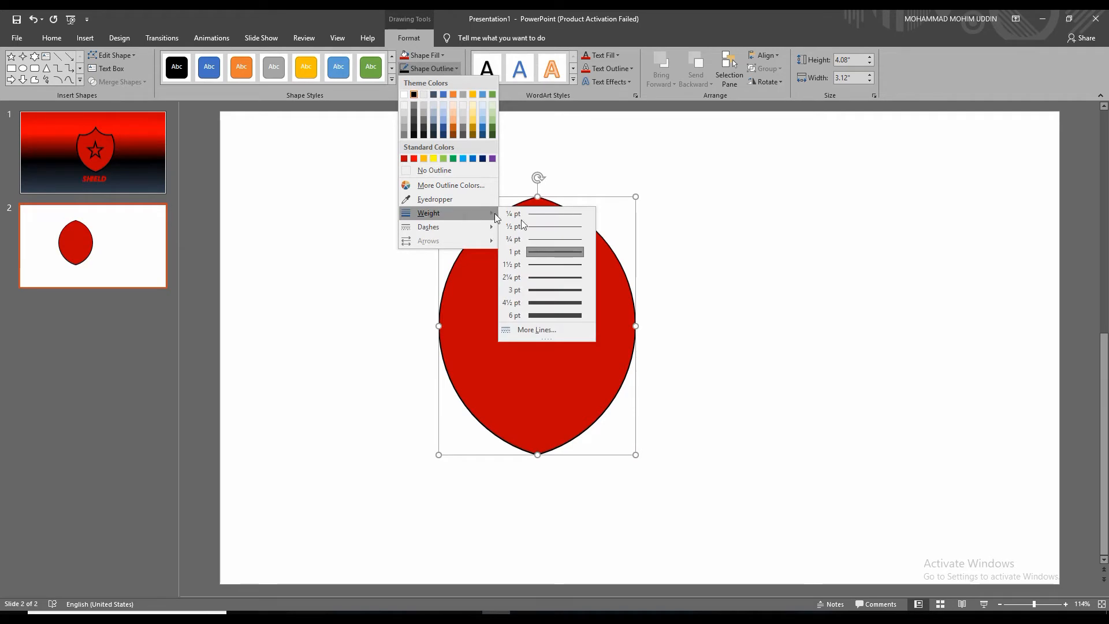
click(556, 313)
drag(550, 280, 649, 326)
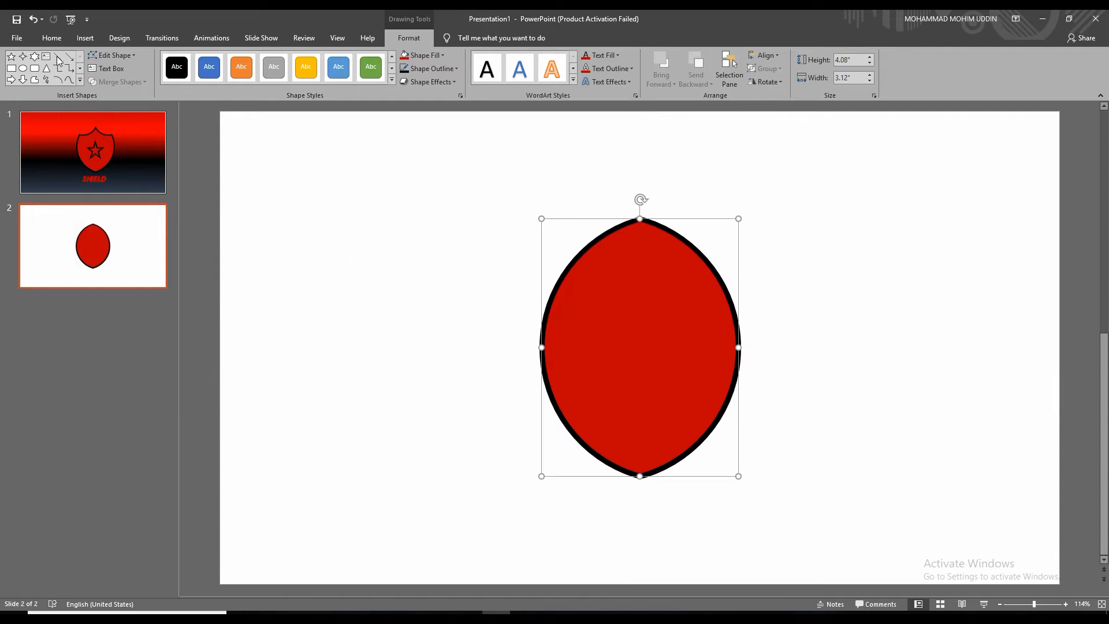
Draw a circle about 2.82" in diameter in the empty area left of the red shape.
click(86, 41)
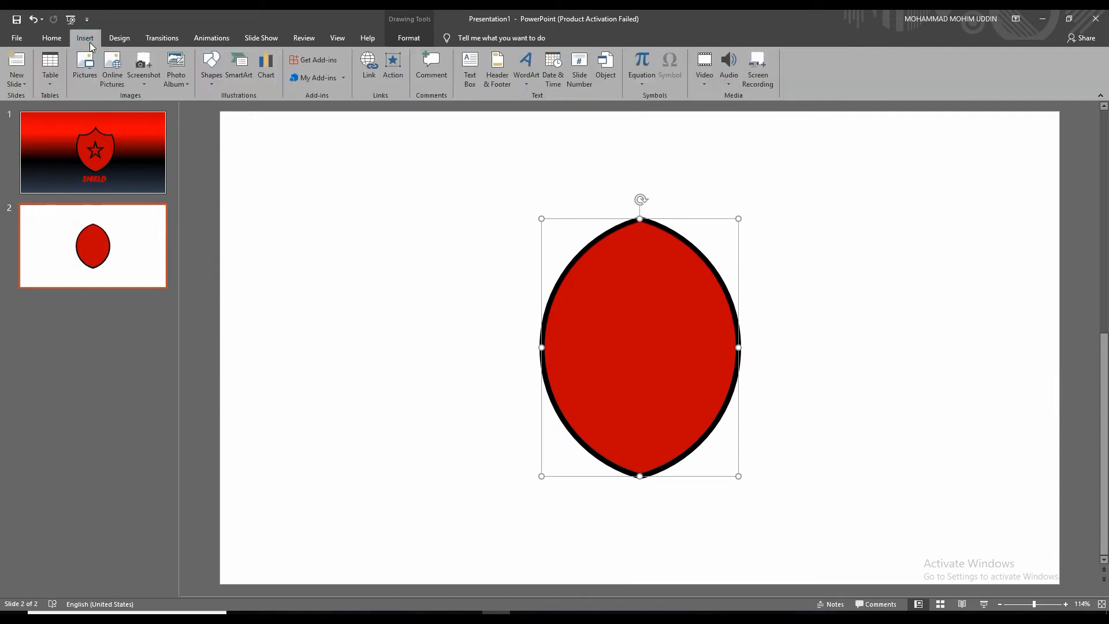
click(212, 88)
click(219, 193)
drag(282, 264, 457, 441)
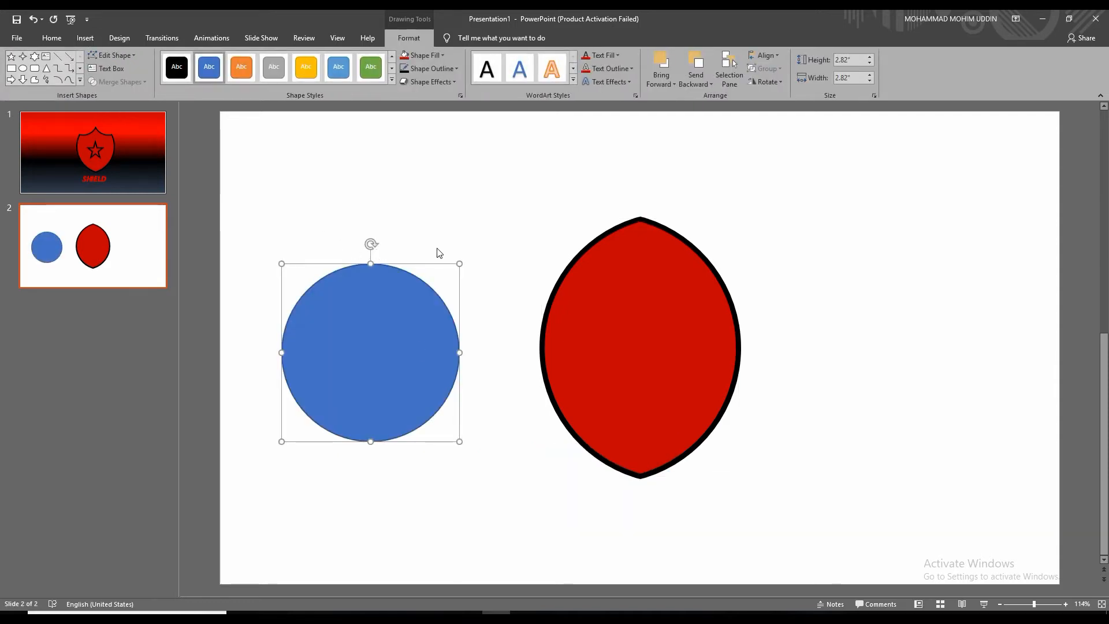
Duplicate the blue circle, place the copy overlapping the original's right side, and merge both circles with Union.
key(ctrl+d)
drag(403, 366, 531, 347)
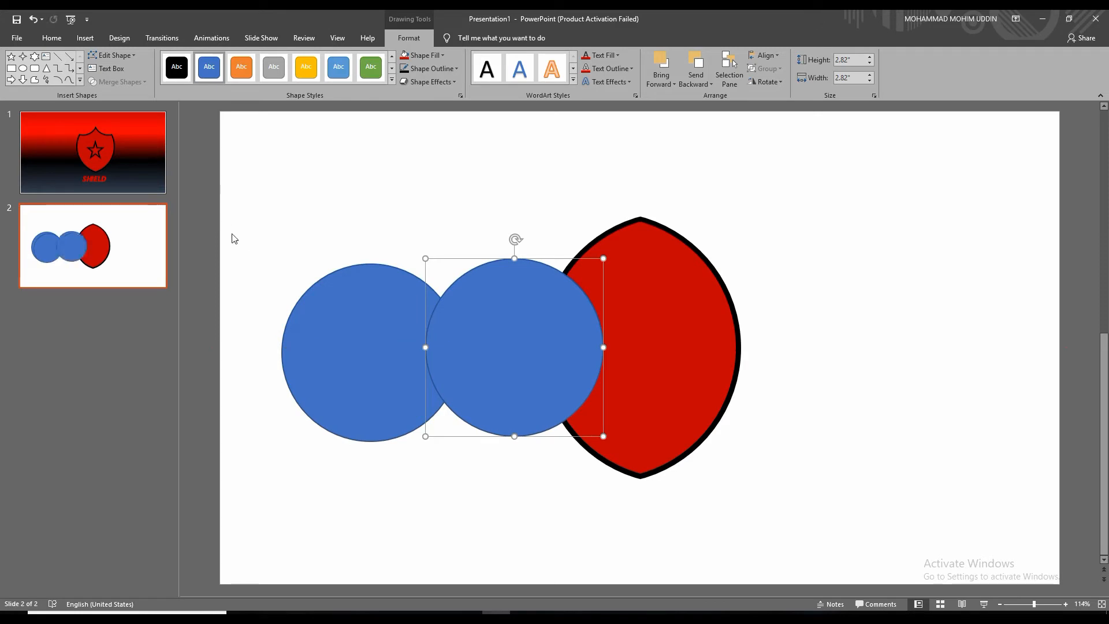
drag(219, 215, 672, 504)
click(130, 81)
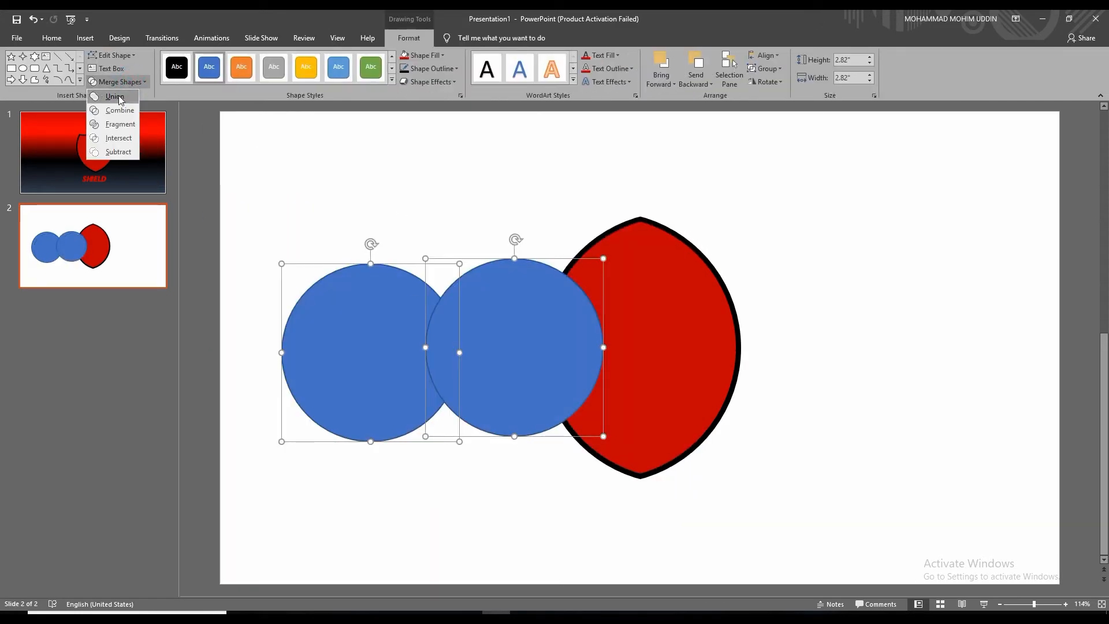
click(119, 95)
Centre the merged circles over the upper part of the red shape and subtract them from it to form a shield.
drag(414, 372, 599, 259)
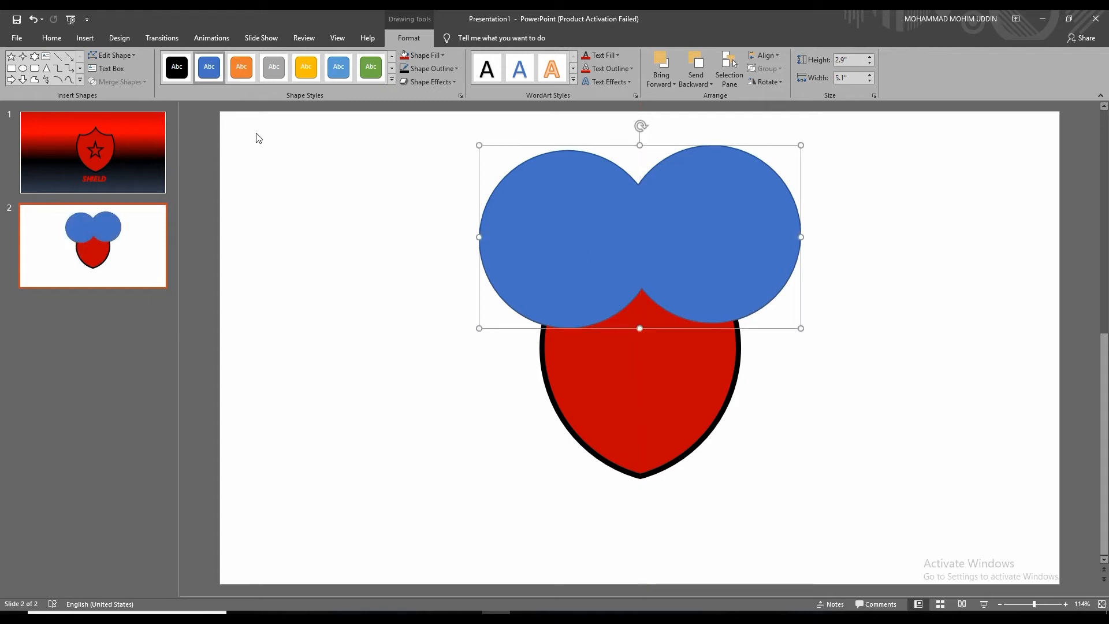
drag(421, 133, 997, 555)
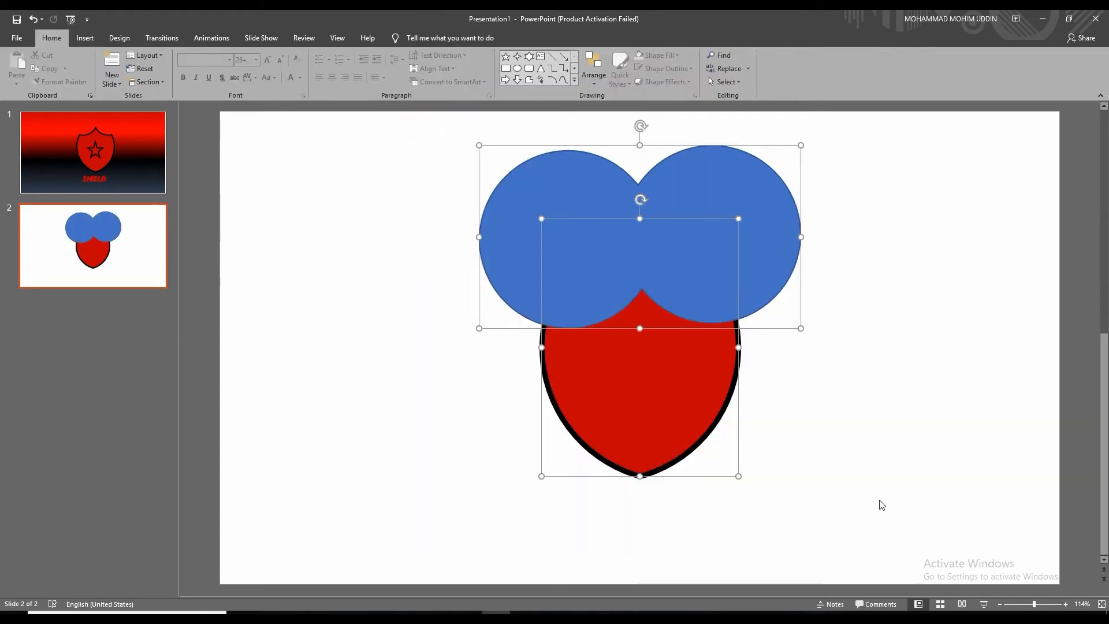
click(409, 37)
click(126, 82)
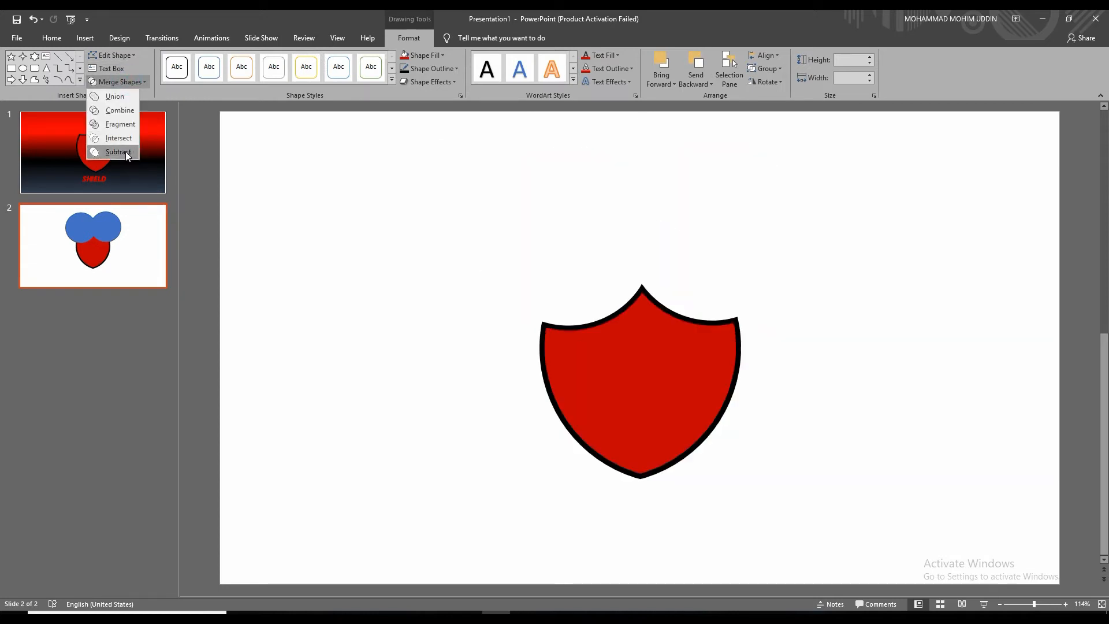
click(126, 151)
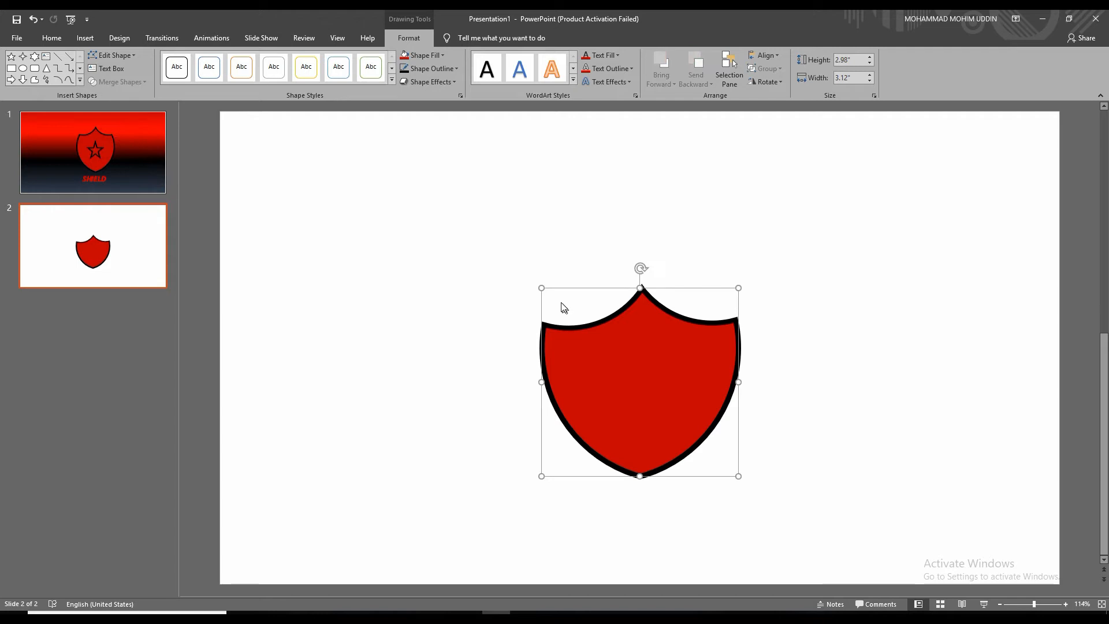
Enlarge the shield to about 4.49" high by 4.32" wide and reposition it around the middle of the slide.
drag(542, 288, 504, 228)
drag(574, 346, 582, 318)
drag(747, 448, 775, 475)
drag(666, 397, 643, 379)
drag(756, 456, 761, 461)
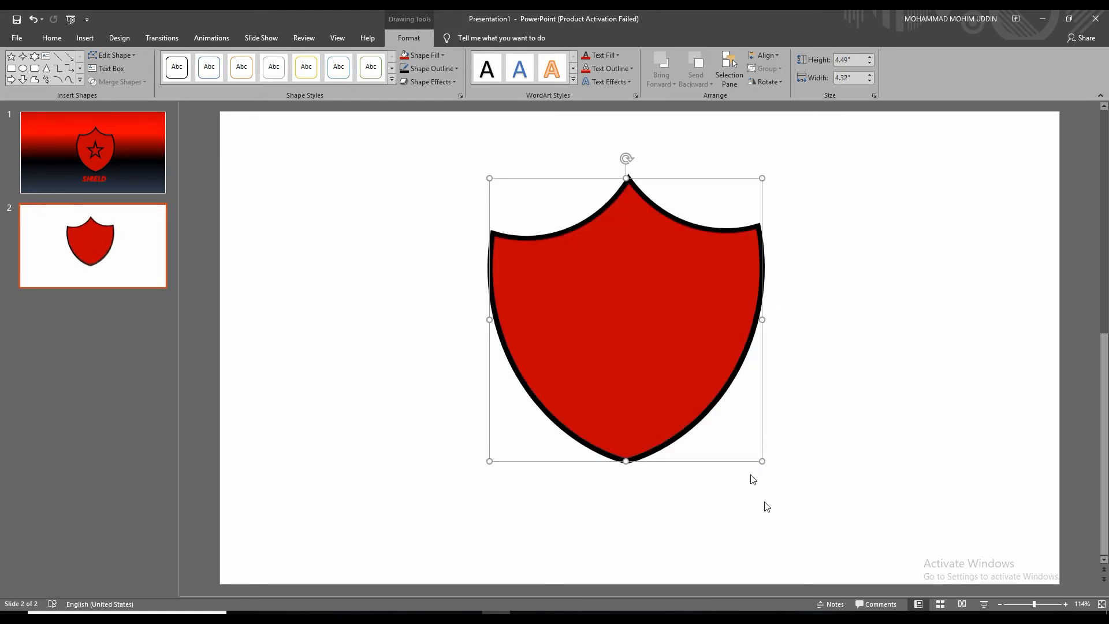
Draw a five-point star about 1.98" high and wide and centre it on the shield.
click(87, 37)
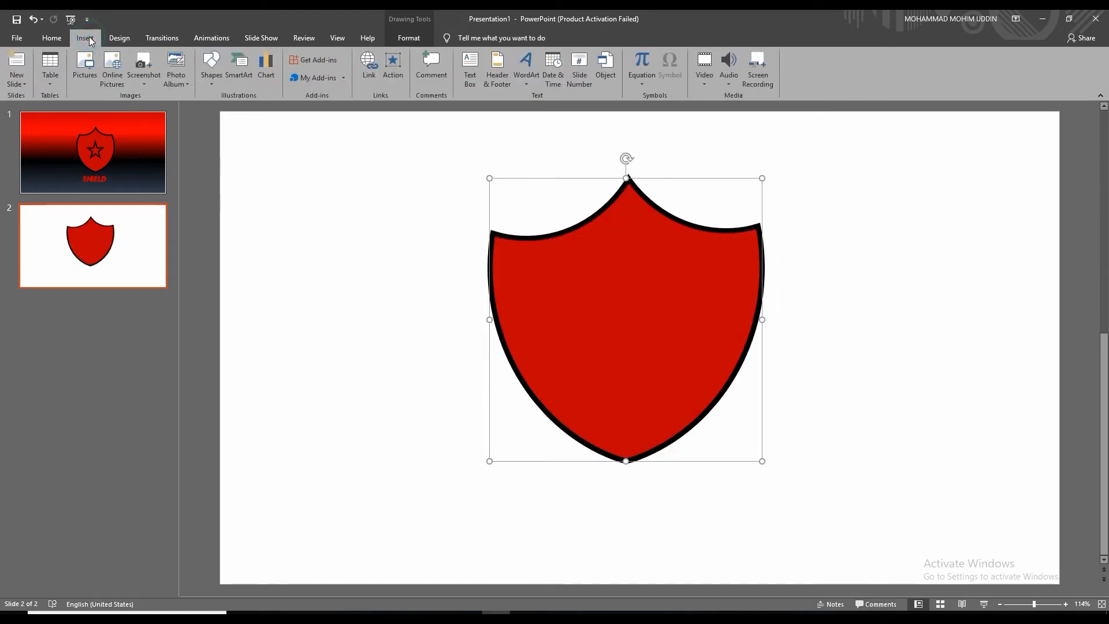
click(211, 68)
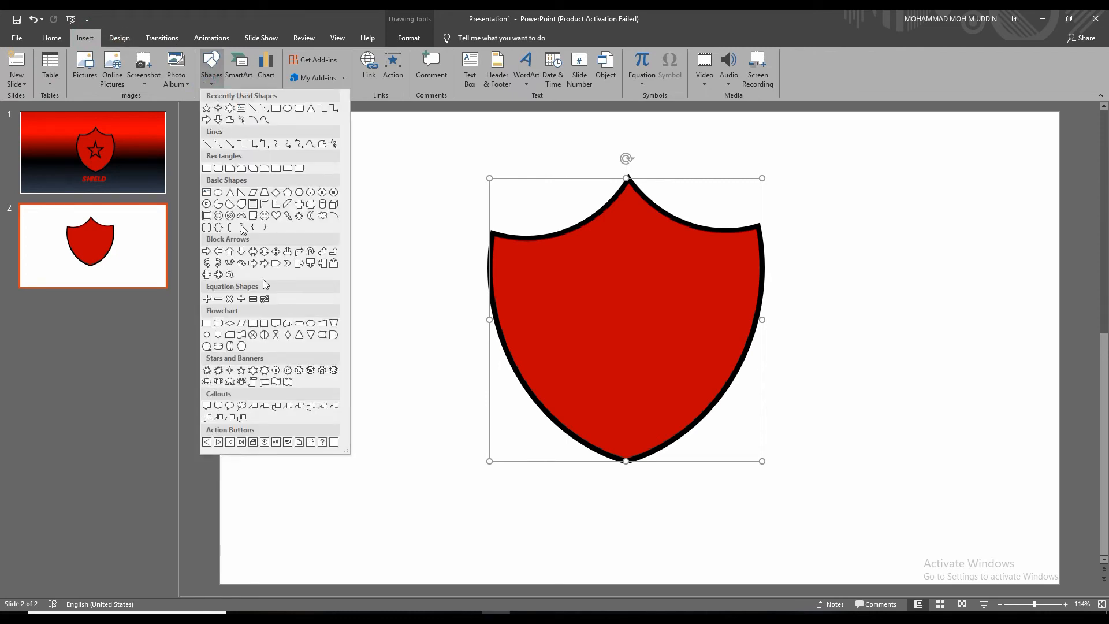
click(241, 370)
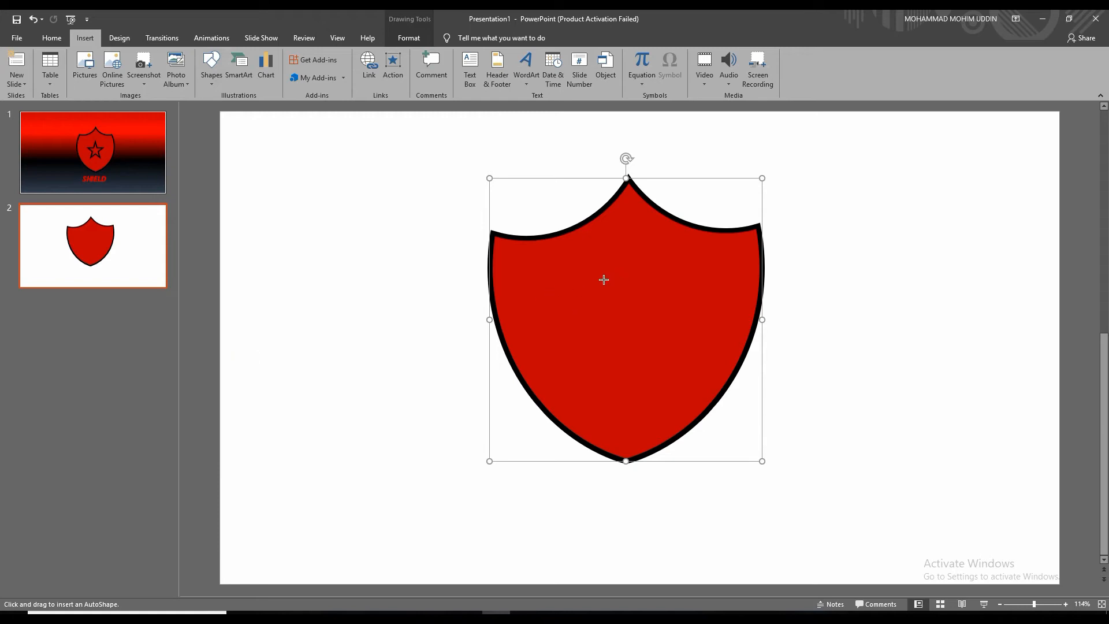
drag(604, 280, 714, 385)
drag(662, 356, 634, 335)
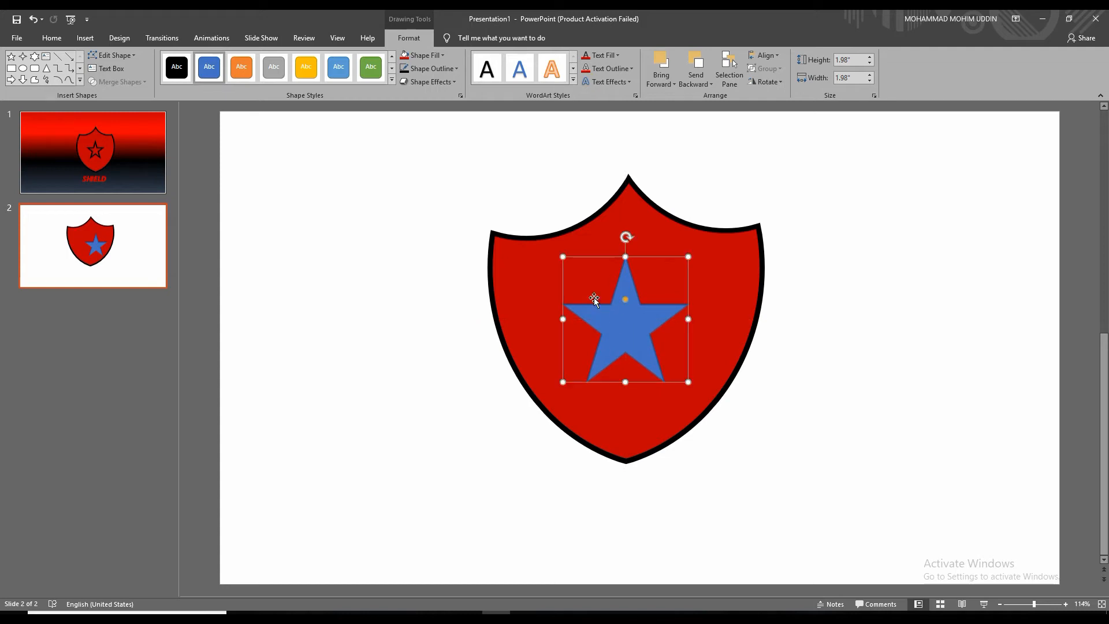
Remove the star's fill and give it a black outline with a 6 pt weight.
click(424, 55)
click(432, 157)
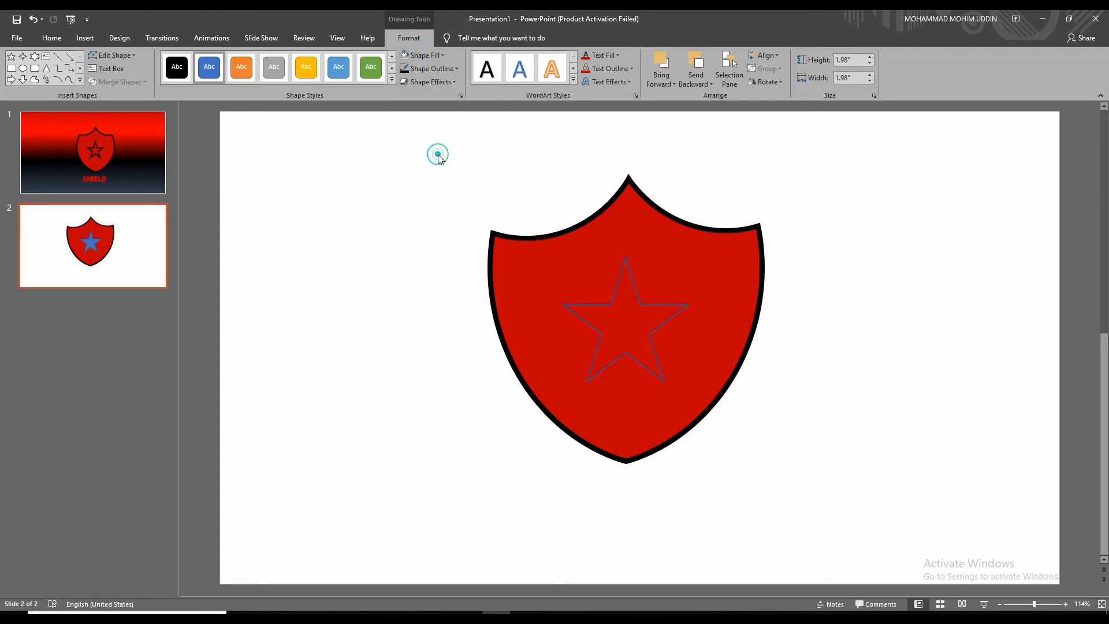
click(428, 69)
click(414, 94)
click(442, 69)
mouse_move(468, 217)
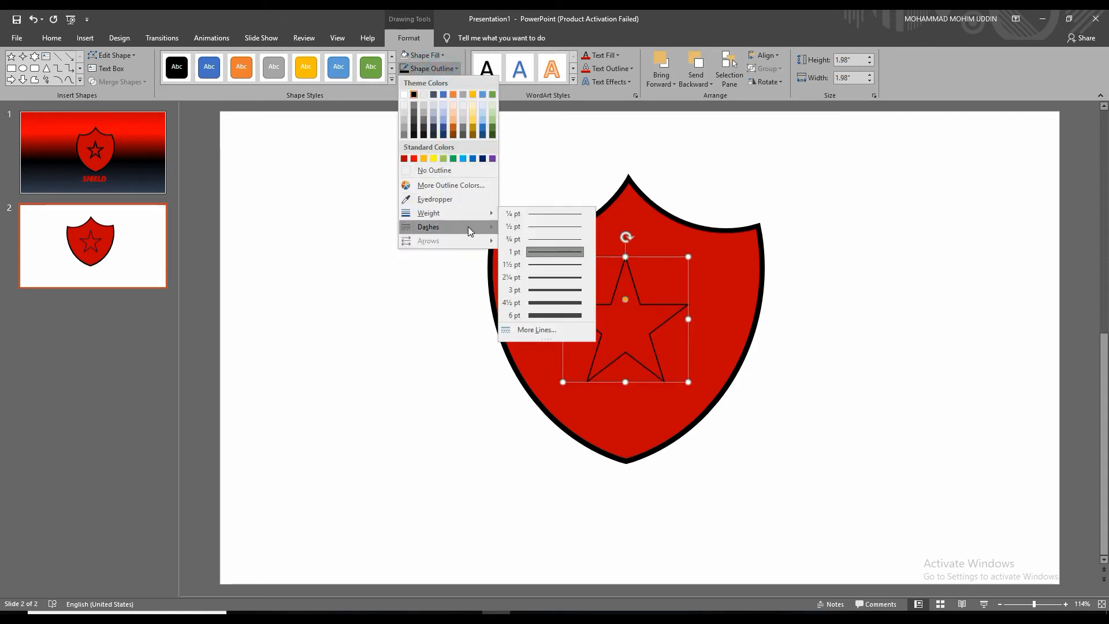
click(563, 315)
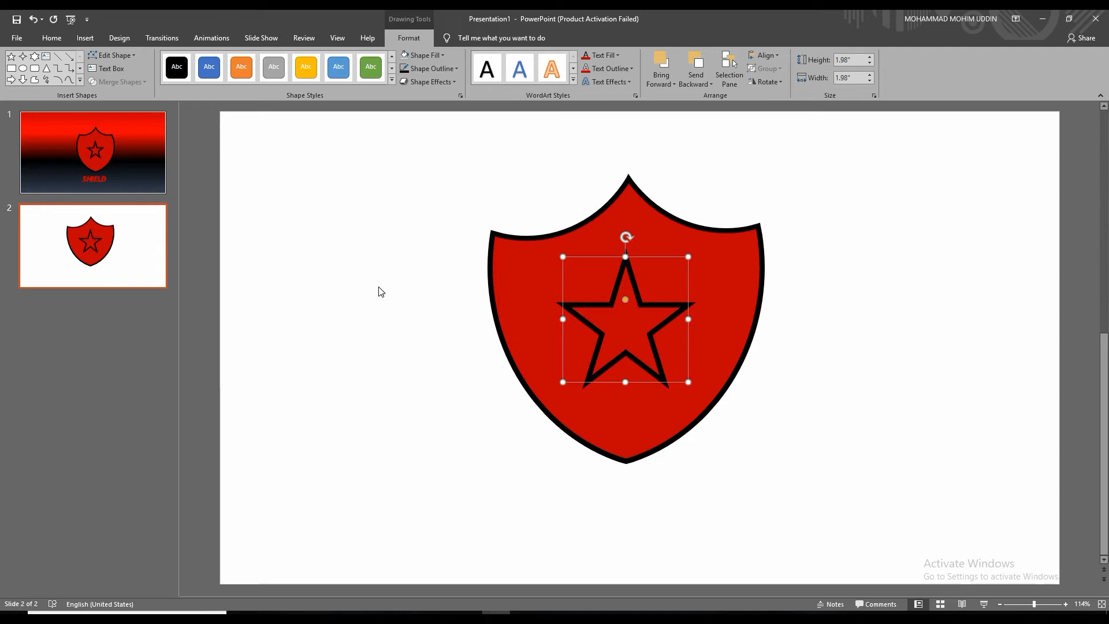
Insert a WordArt text box in the plain black style and place it directly below the shield.
click(84, 38)
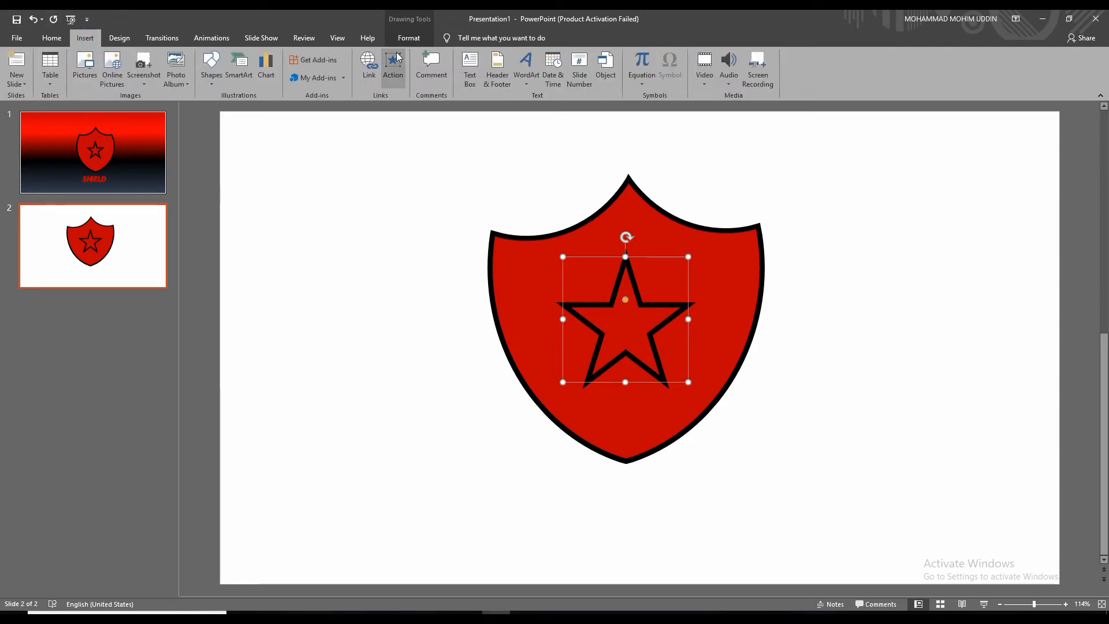
click(520, 67)
click(533, 109)
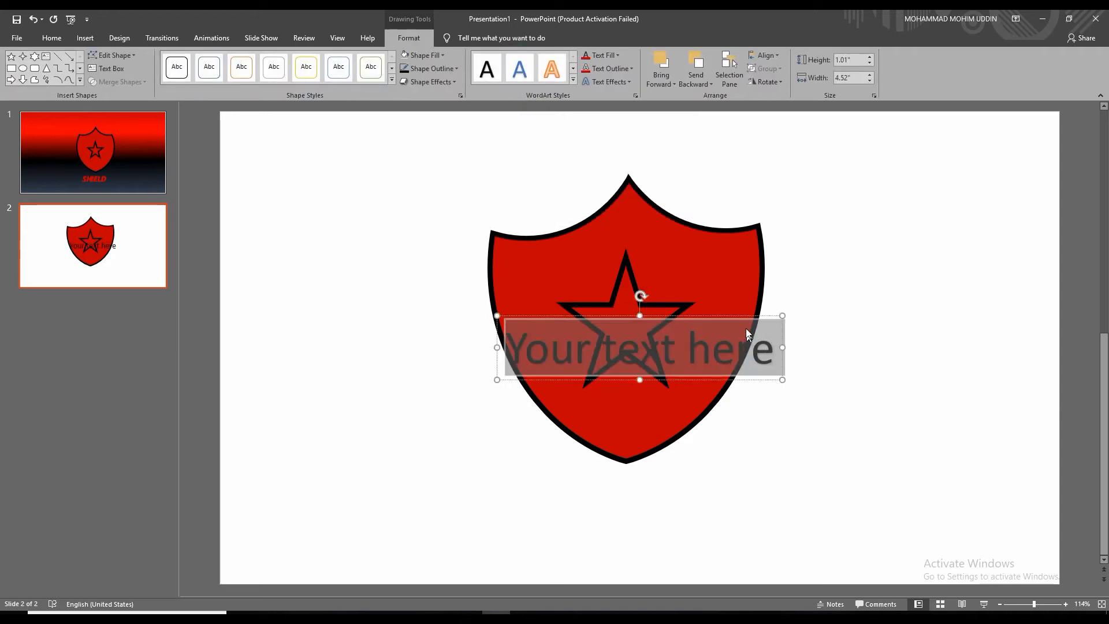
drag(713, 320, 713, 457)
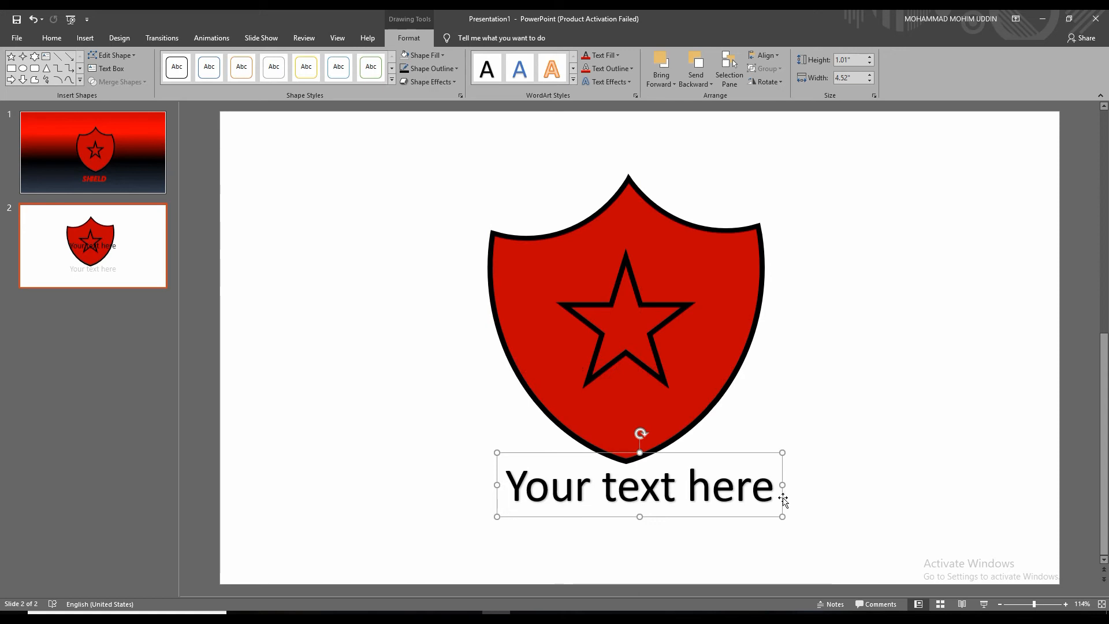
Replace the WordArt placeholder text with SHIELD and shift it slightly lower, centred beneath the shield's tip.
drag(771, 490, 411, 501)
key(BackSpace)
text(SHILE)
key(BackSpace)
key(BackSpace)
text(ELD)
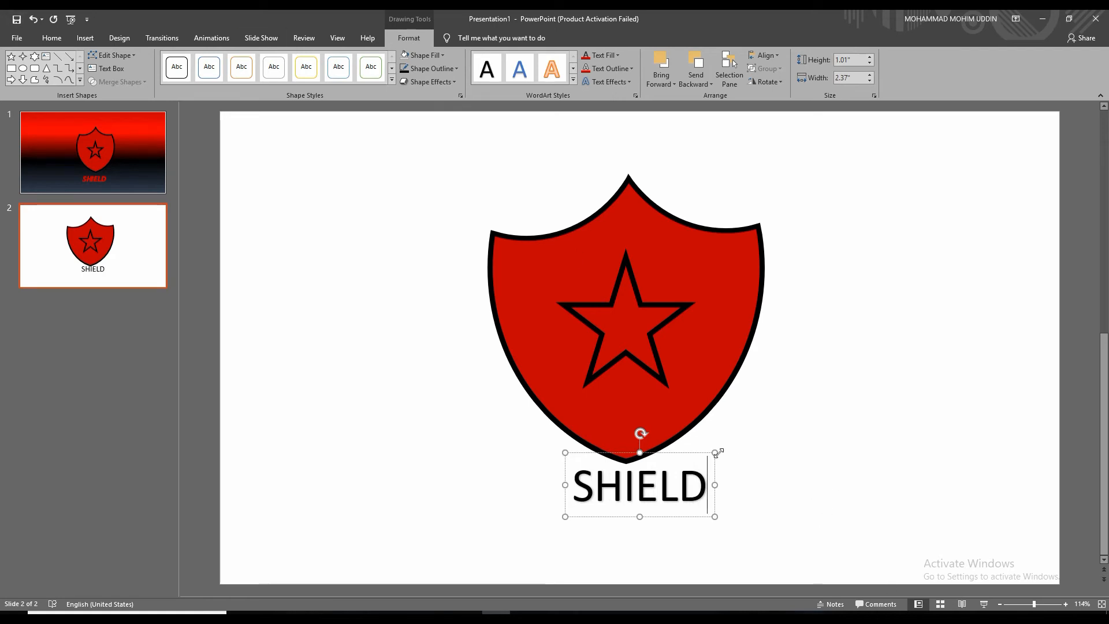
drag(677, 453, 669, 469)
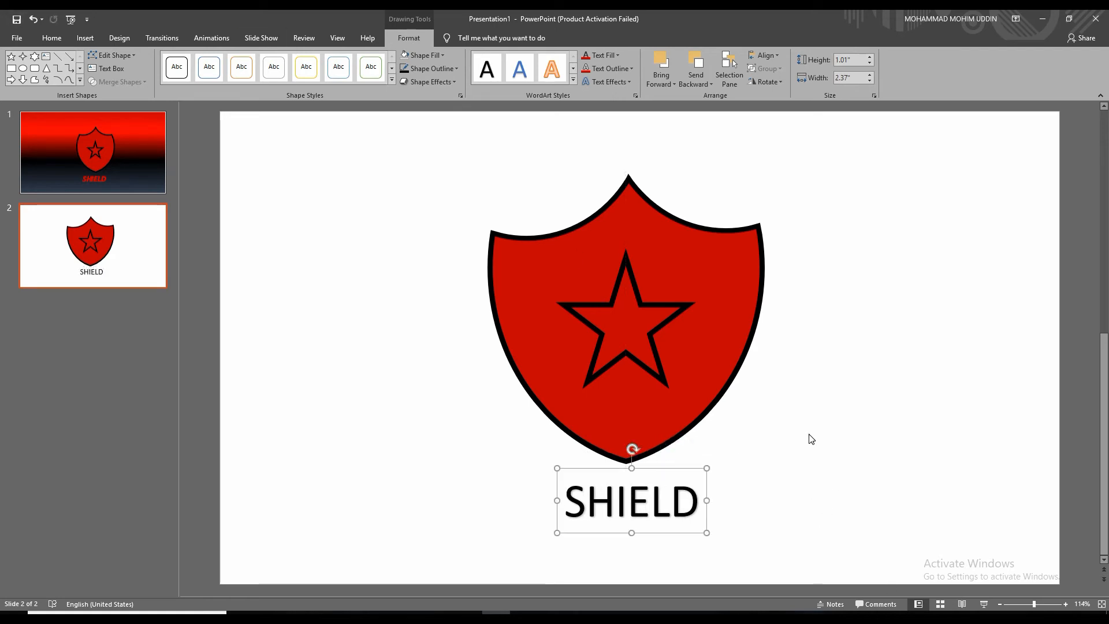
click(811, 439)
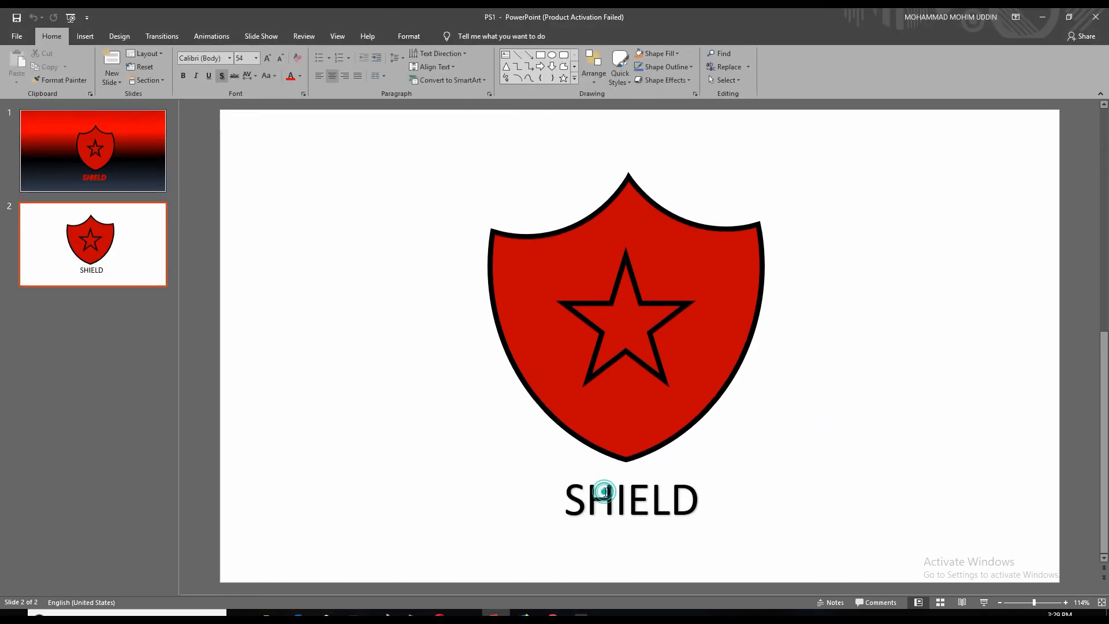
Make the SHIELD text bold and italic and set its text fill to dark red.
click(604, 487)
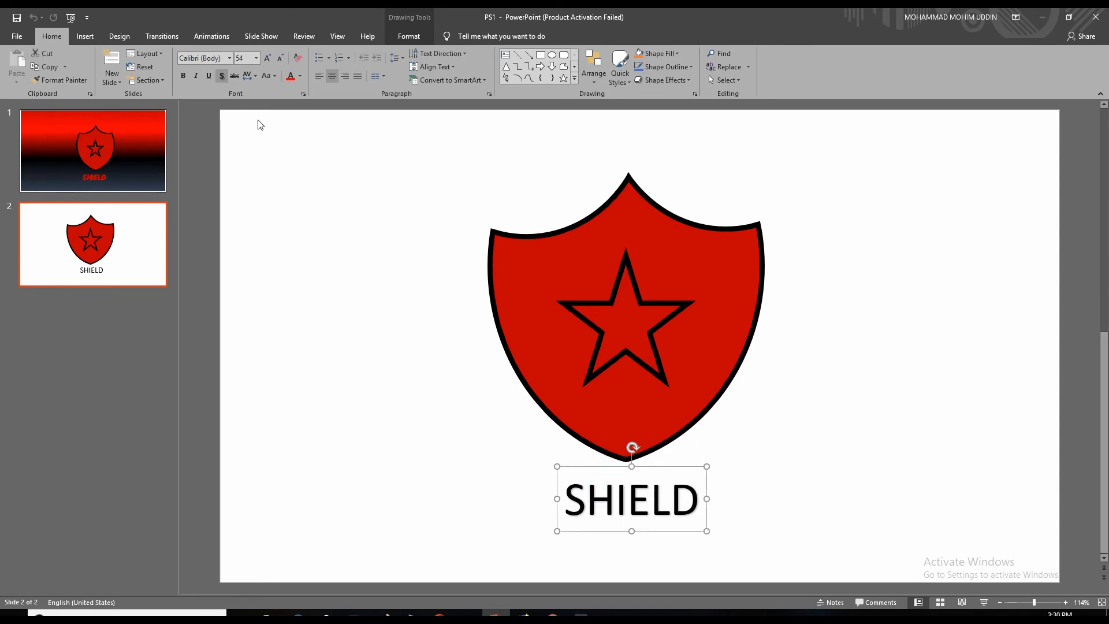
click(187, 73)
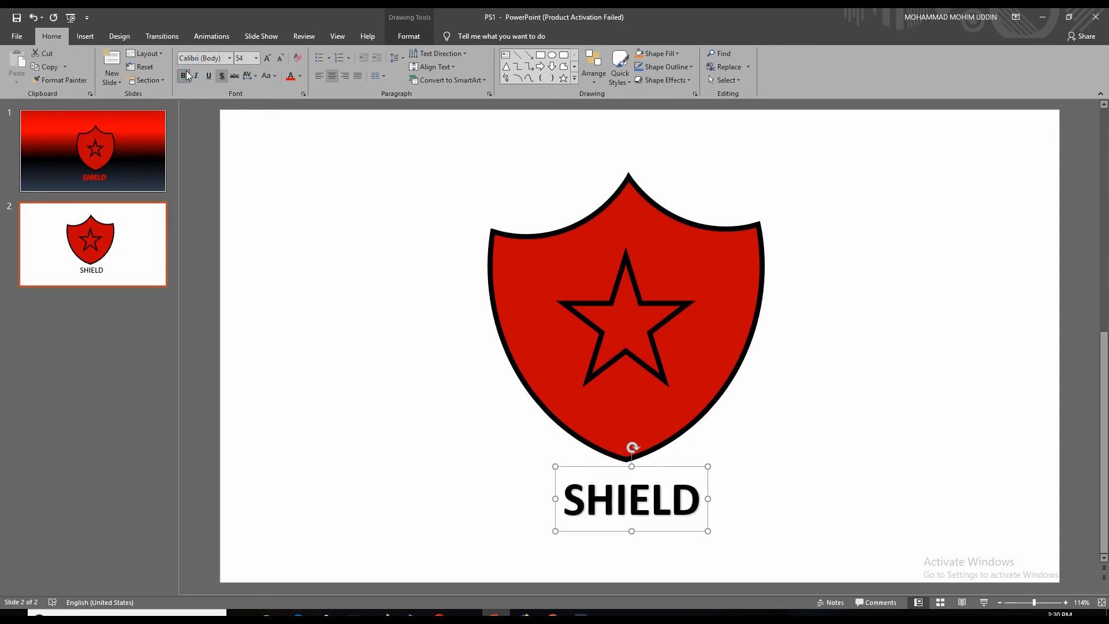
click(198, 74)
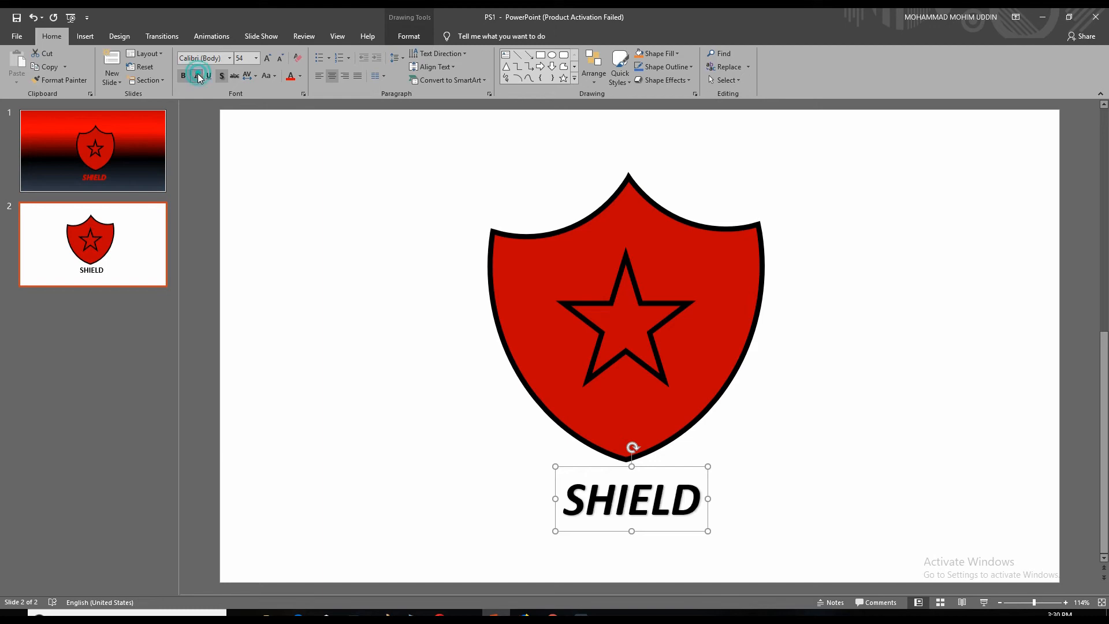
click(417, 38)
click(612, 53)
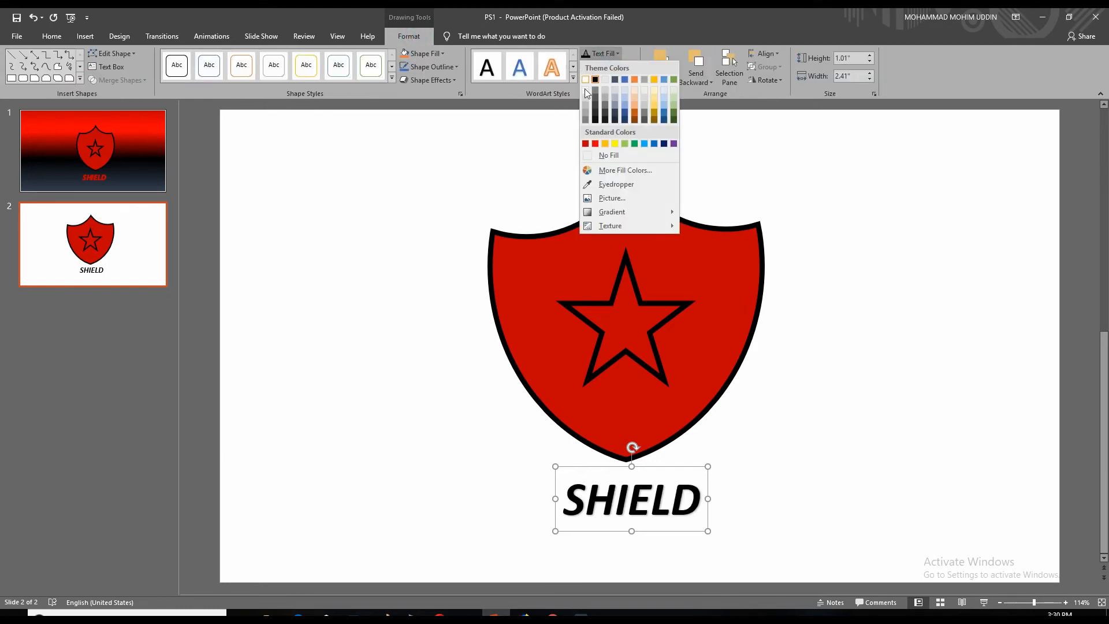
click(586, 144)
Change the slide background to a gradient fill and colour its first gradient stop dark red.
right_click(861, 247)
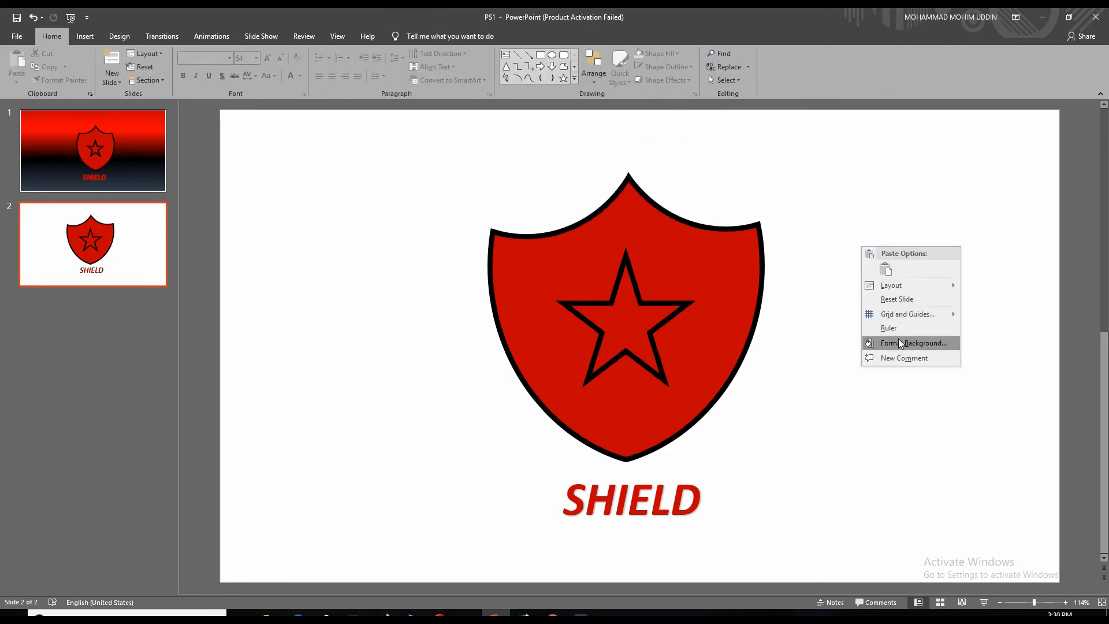
click(899, 341)
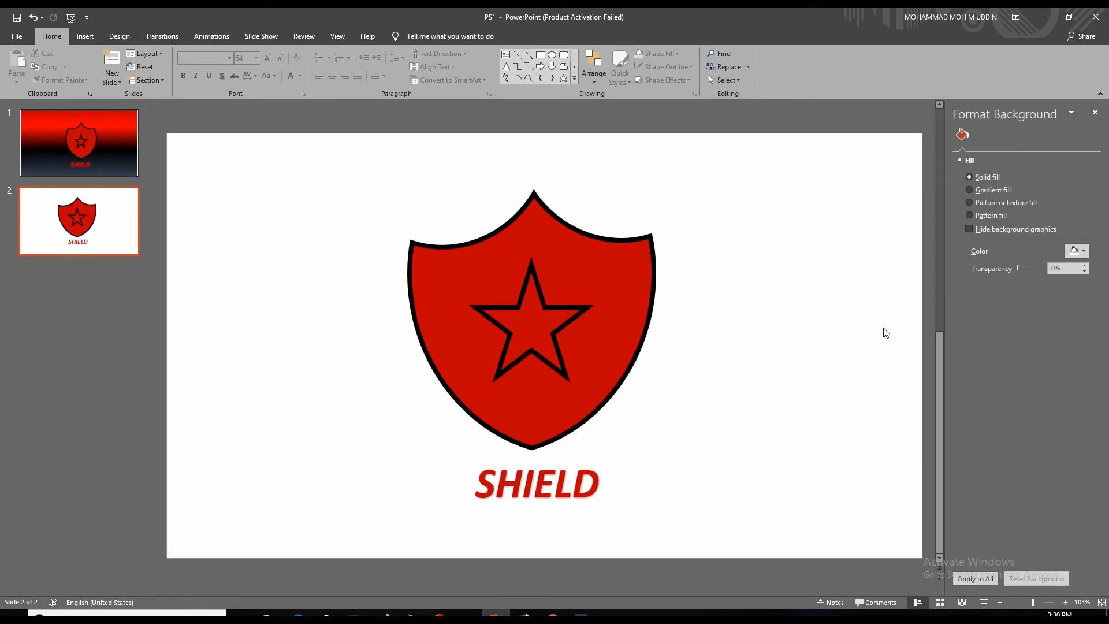
click(973, 191)
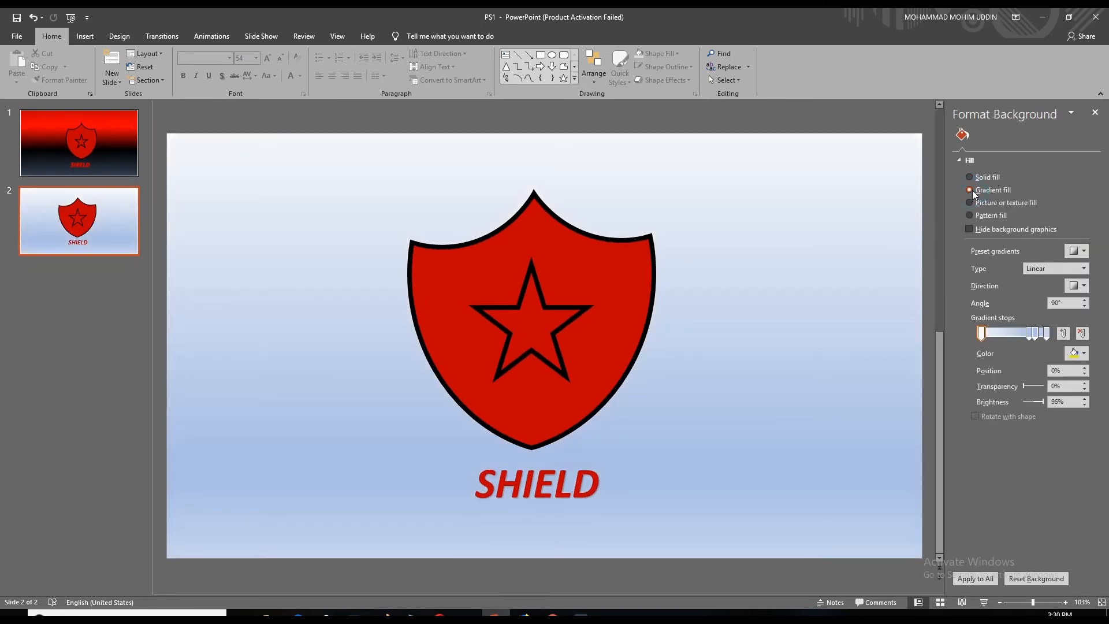
click(1078, 353)
click(1013, 443)
Move the background's second gradient stop slightly toward the start of the gradient and colour it red.
mouse_move(1031, 334)
mouse_down()
mouse_move(1004, 333)
mouse_move(1019, 335)
mouse_up()
click(1077, 353)
click(1022, 444)
Colour the third gradient stop dark blue-gray with -25% brightness, and move the second stop nearer the start and the third to 74%.
click(1077, 353)
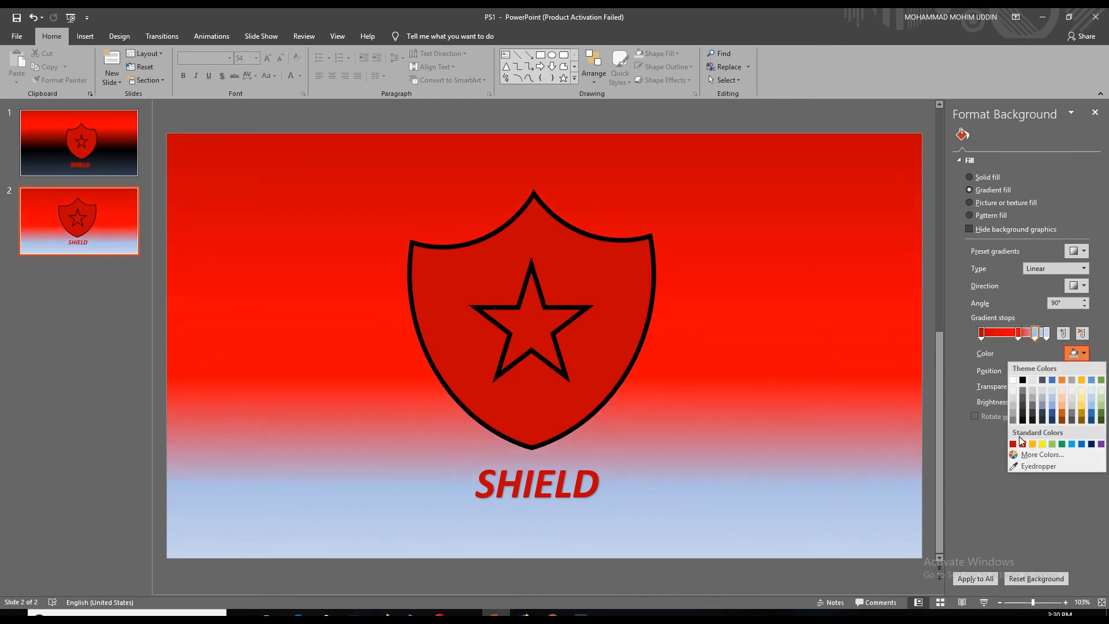
click(1042, 420)
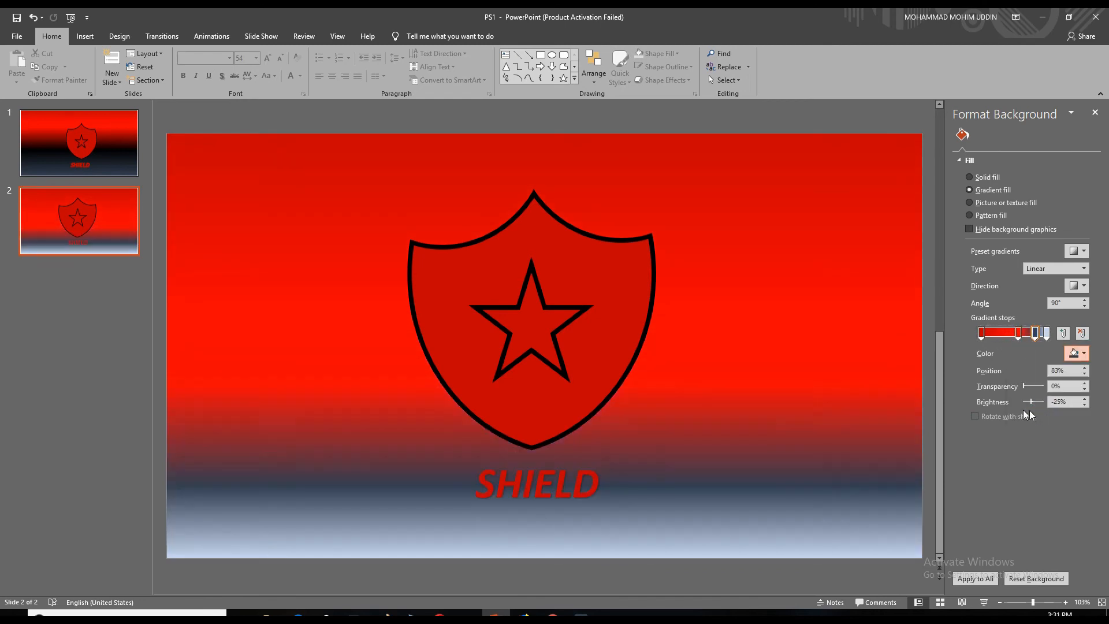
click(1018, 334)
drag(1037, 336, 1031, 336)
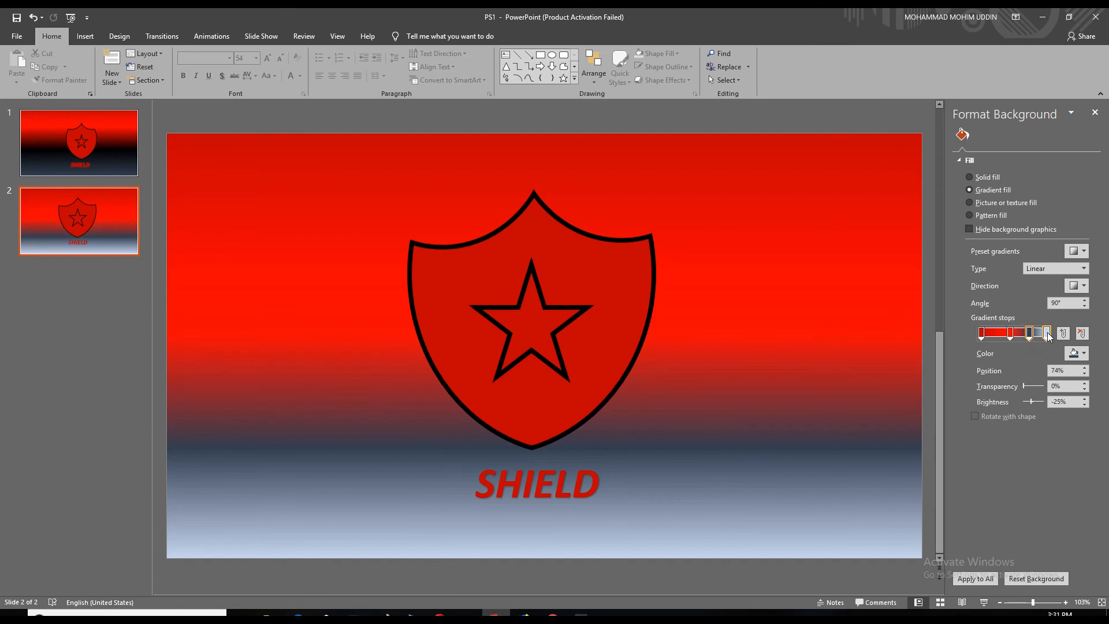
Colour the last gradient stop of the slide background black.
click(1084, 353)
click(1021, 380)
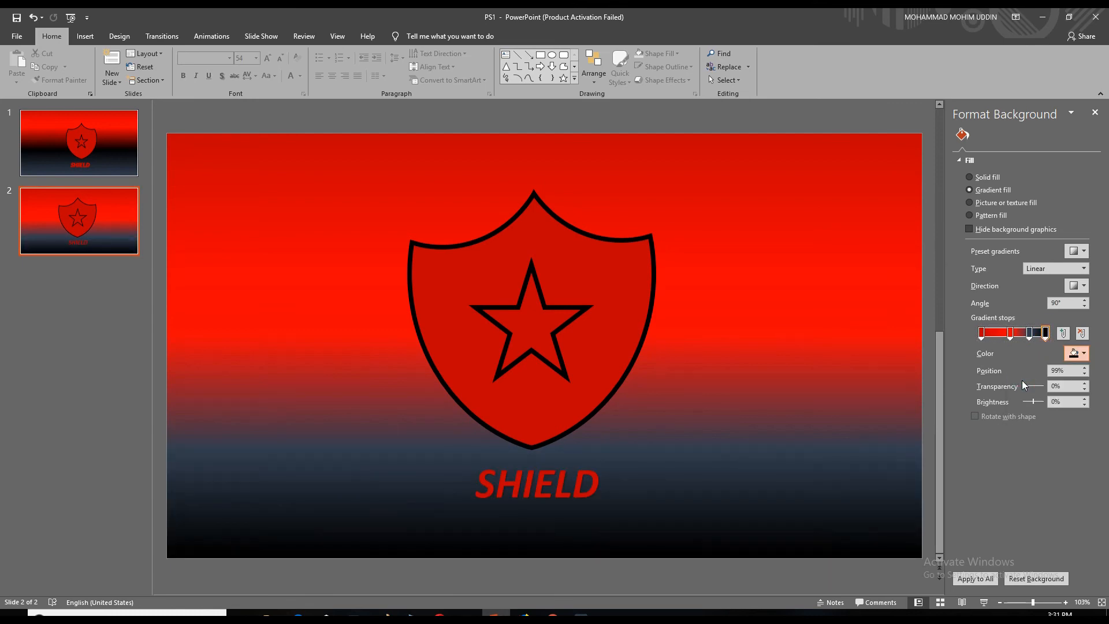
Try orange, yellow, light green and light blue as the colour of the background's first gradient stop.
click(1080, 354)
click(1032, 444)
click(1081, 353)
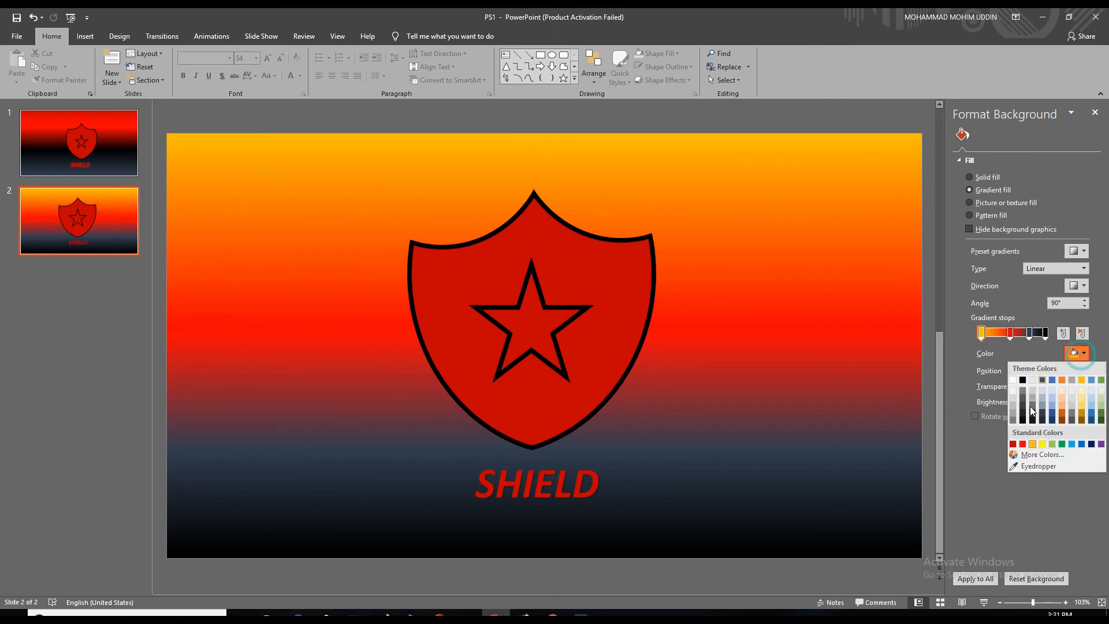
click(1042, 444)
click(1081, 354)
click(1052, 444)
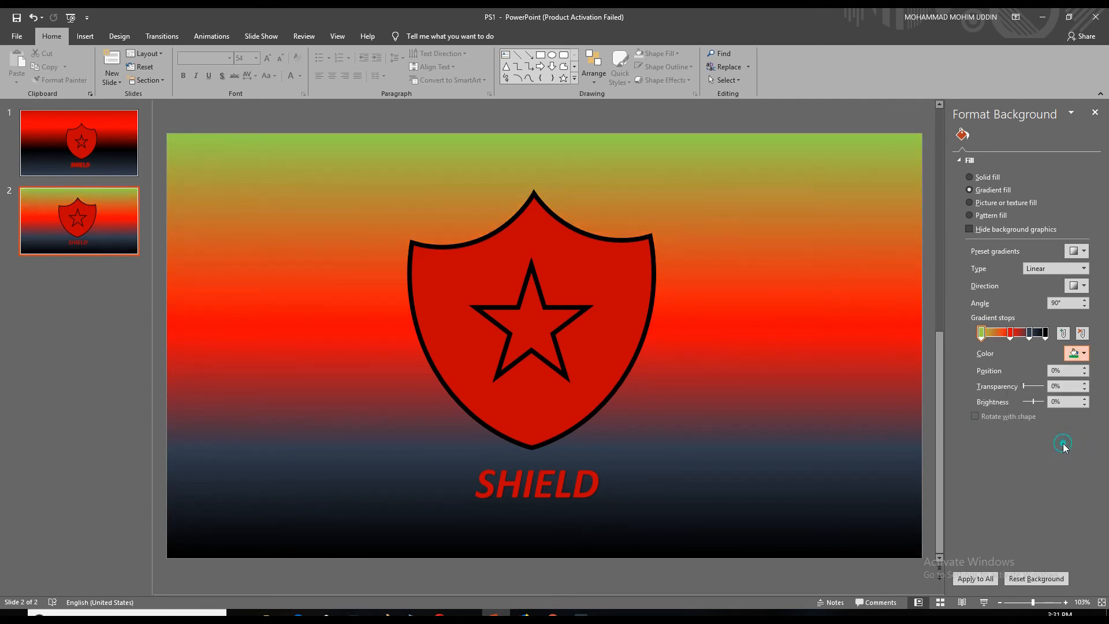
click(1080, 354)
click(1072, 443)
Try blue, dark blue and purple as the colour of the background's first gradient stop.
click(1079, 353)
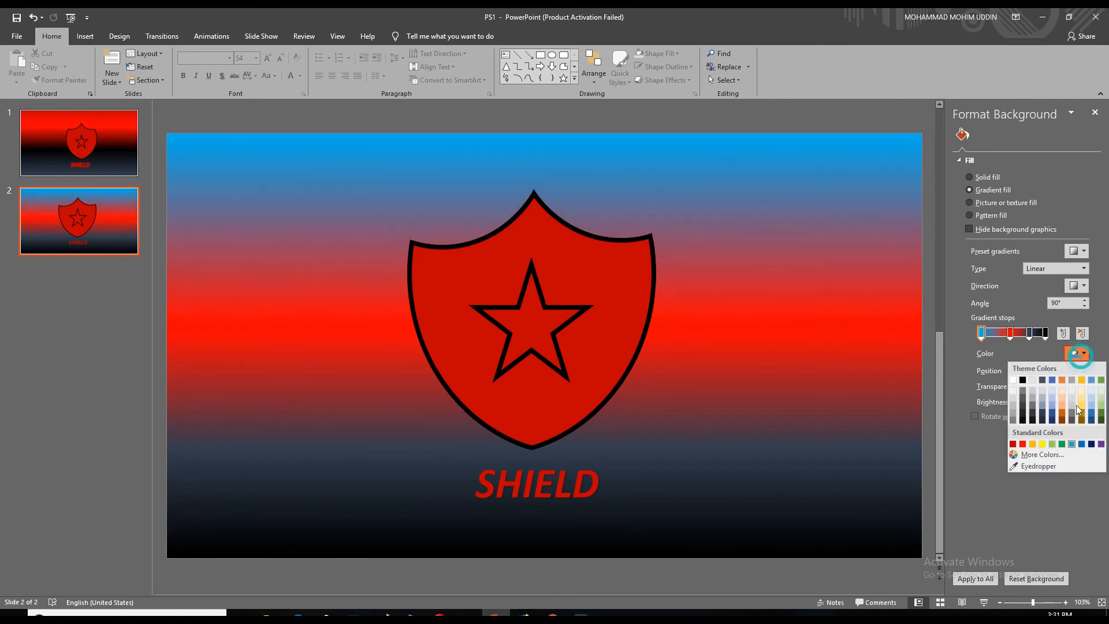
click(1082, 444)
click(1080, 353)
click(1092, 444)
click(1081, 354)
click(1082, 444)
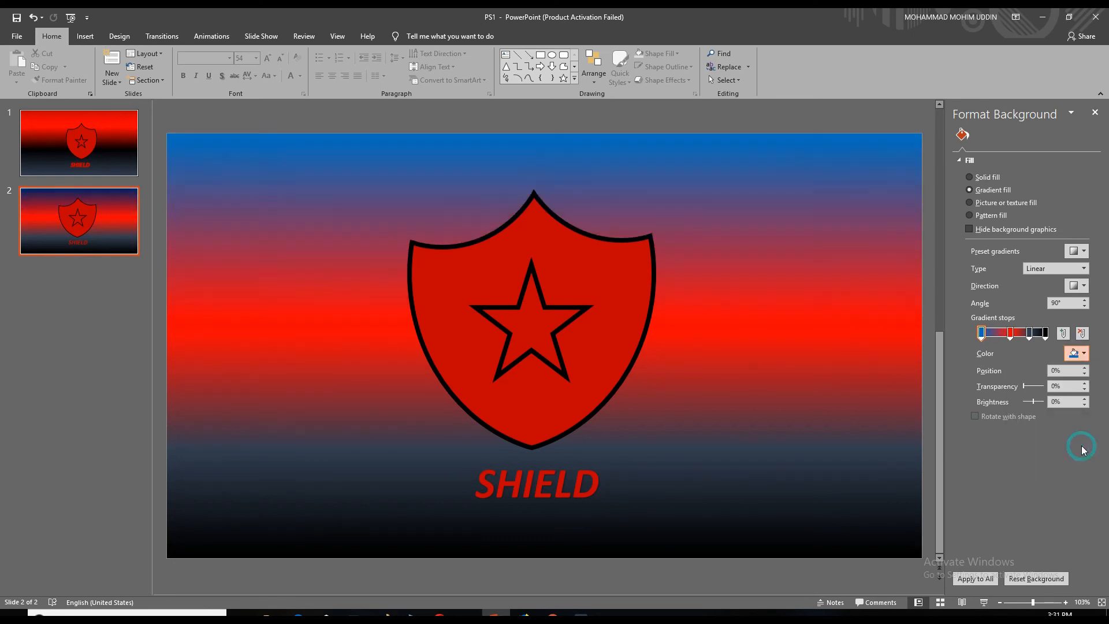
click(1081, 354)
click(1101, 444)
Colour the first gradient stop dark blue and preview the slide as a full-screen slide show.
click(1081, 354)
click(1091, 444)
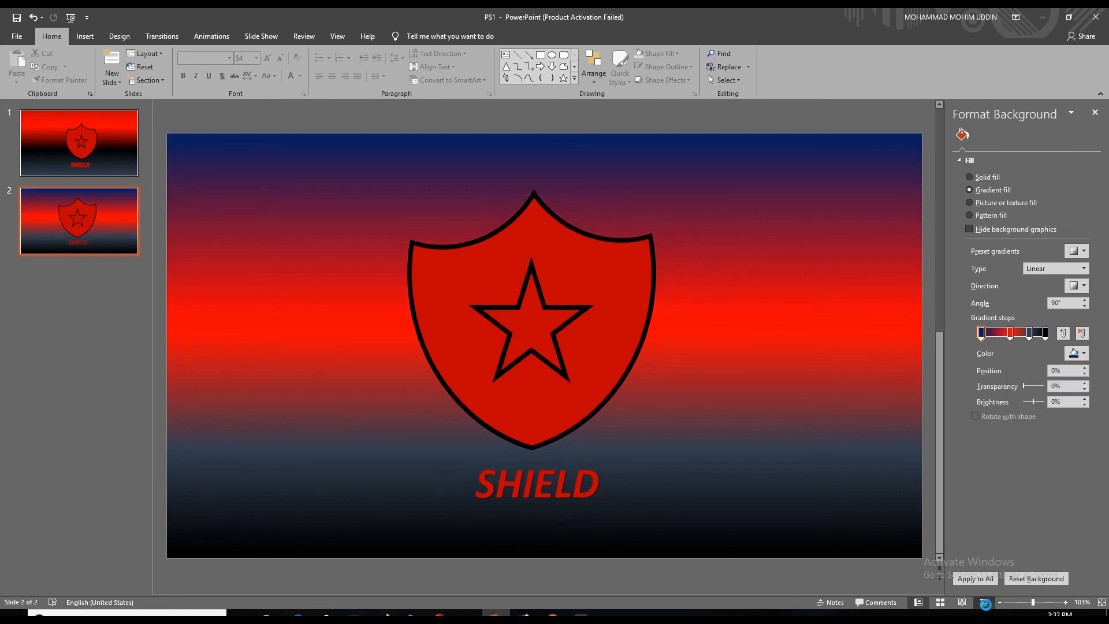
click(984, 602)
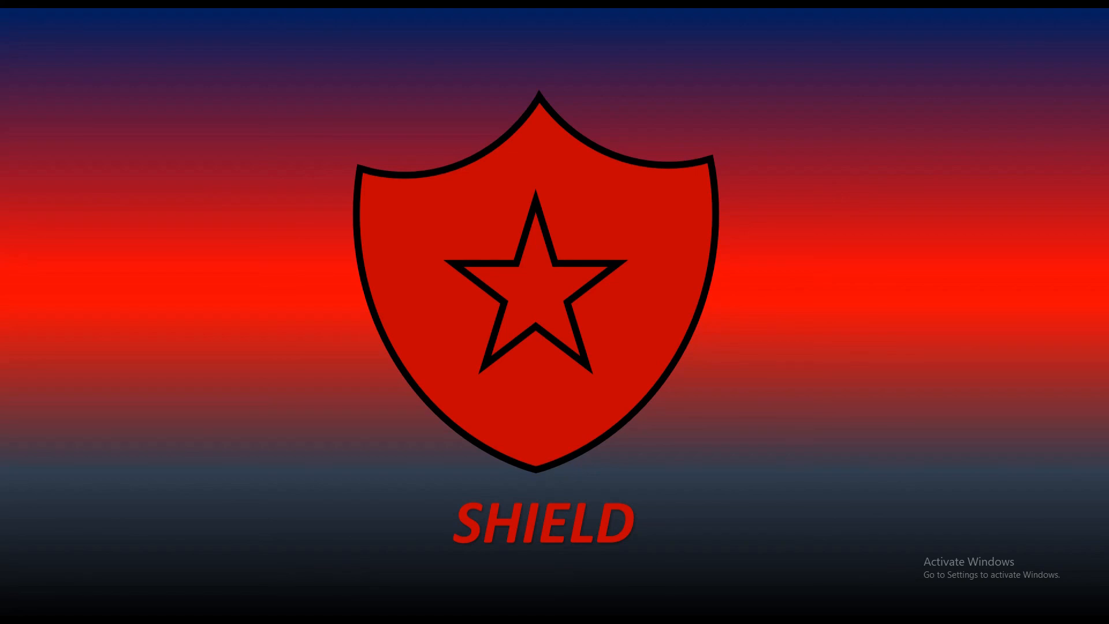
key(Escape)
Start saving a copy in the ADOBE folder with the file type set to JPEG File Interchange Format.
click(16, 37)
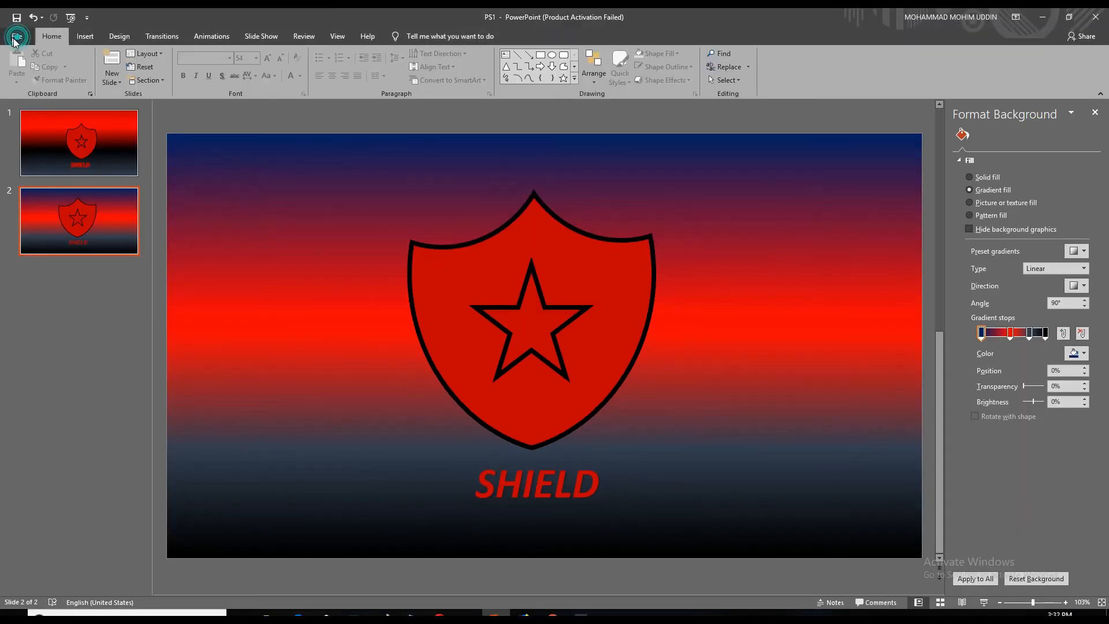
click(40, 151)
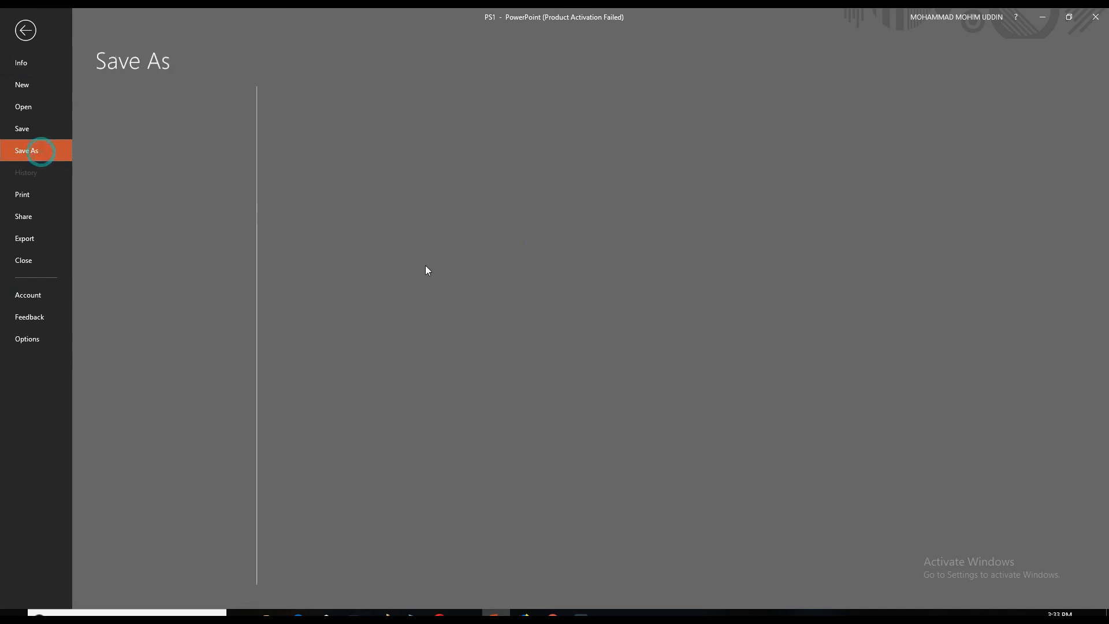
click(162, 232)
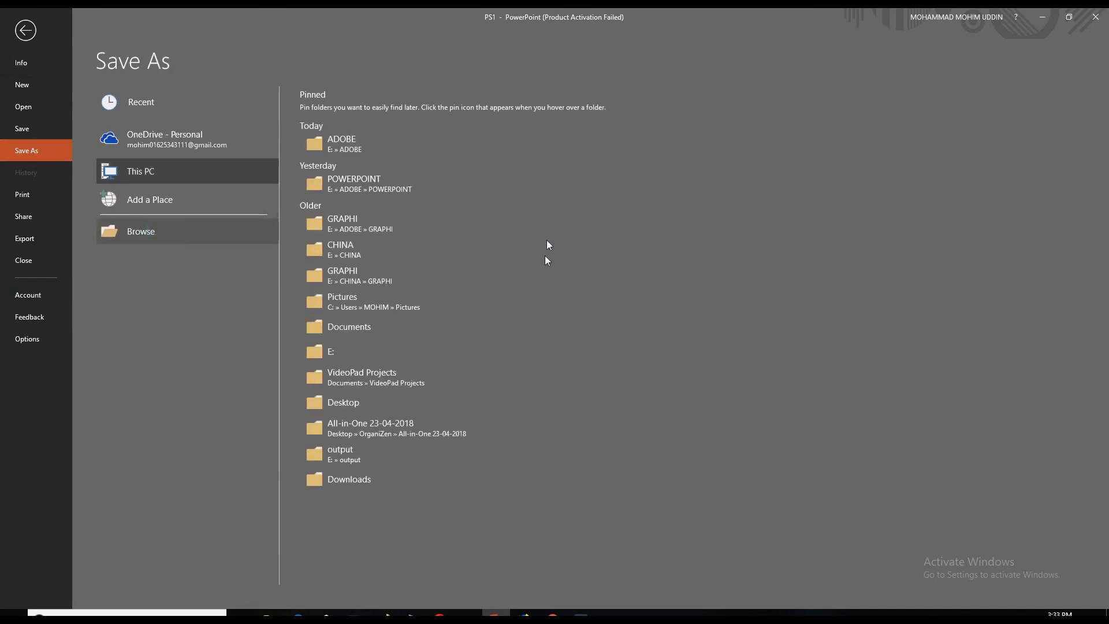
click(426, 259)
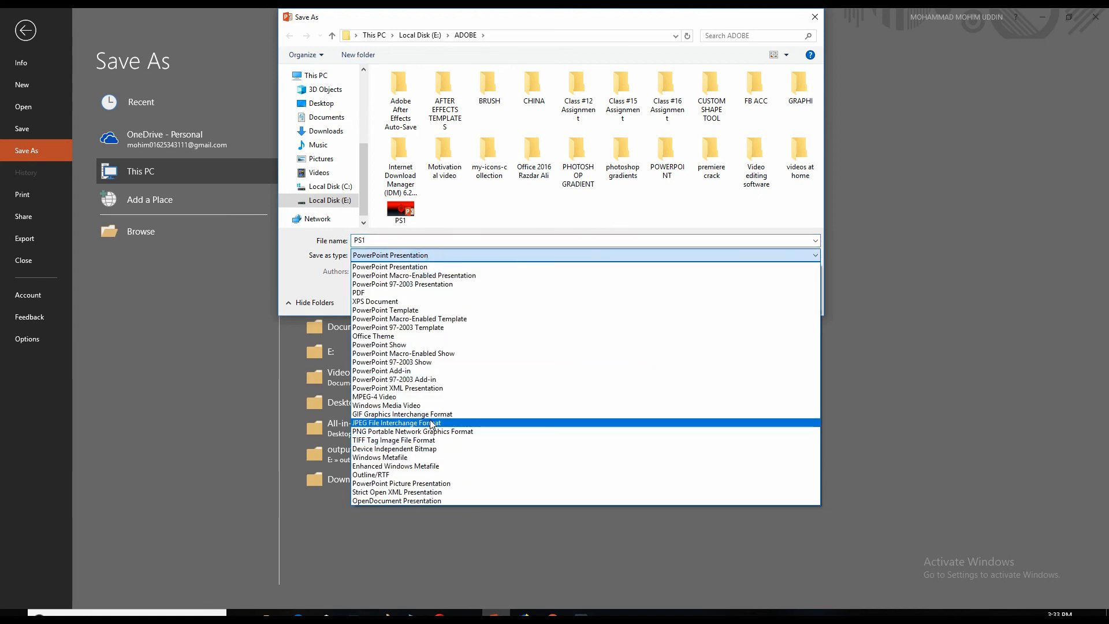
click(434, 423)
Name the JPEG file SHIELD 2 and export only the current slide.
text(s)
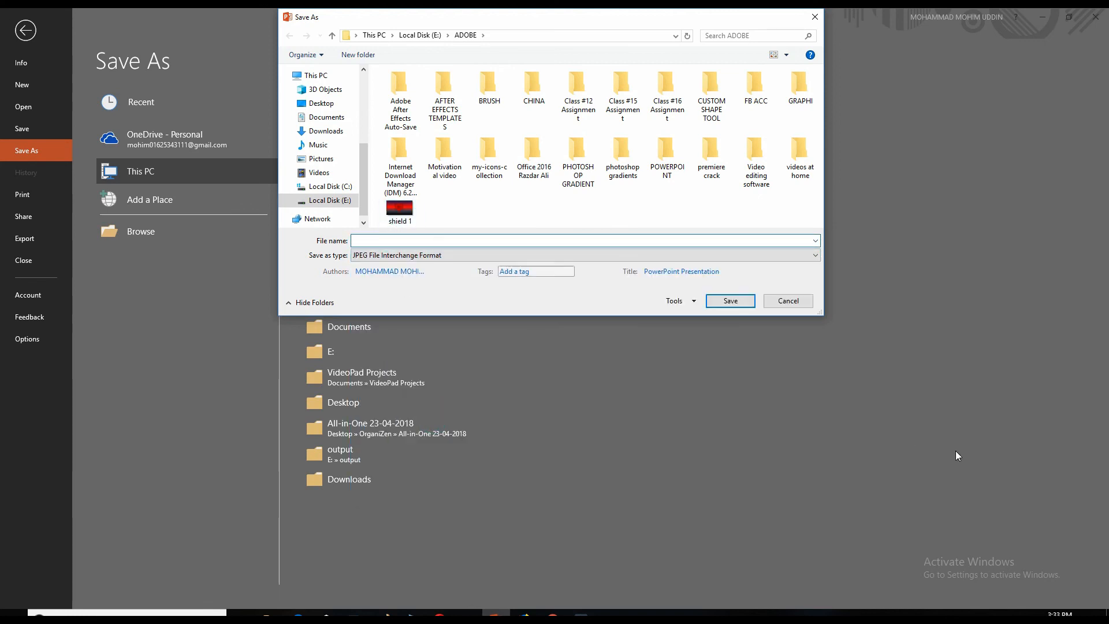
key(BackSpace)
text(SH)
key(BackSpace)
text(HIELD 2)
click(743, 302)
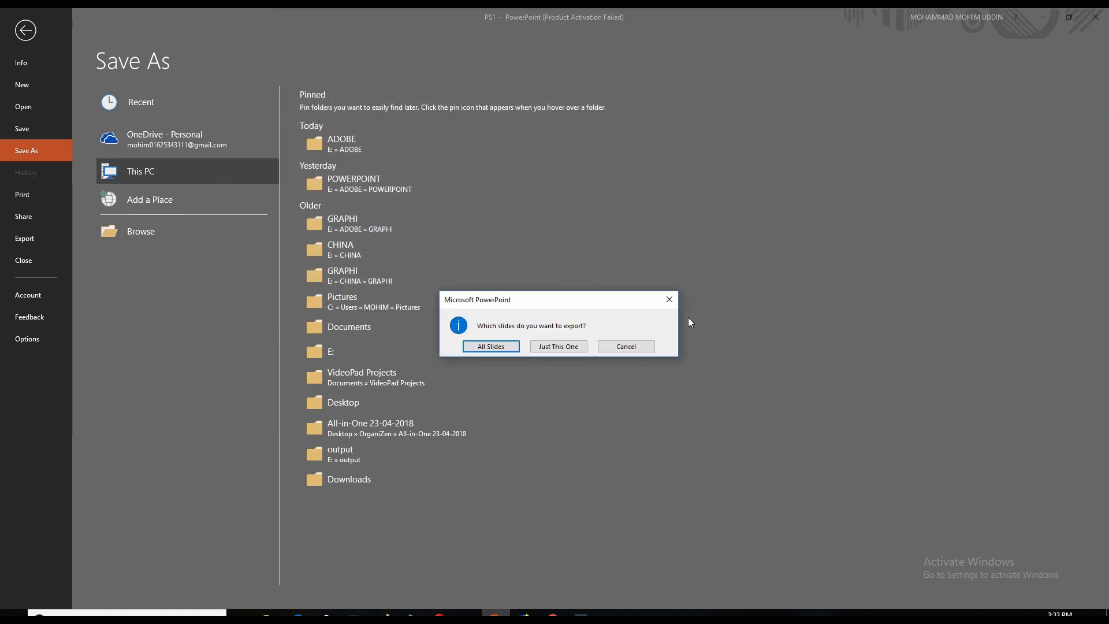
click(571, 345)
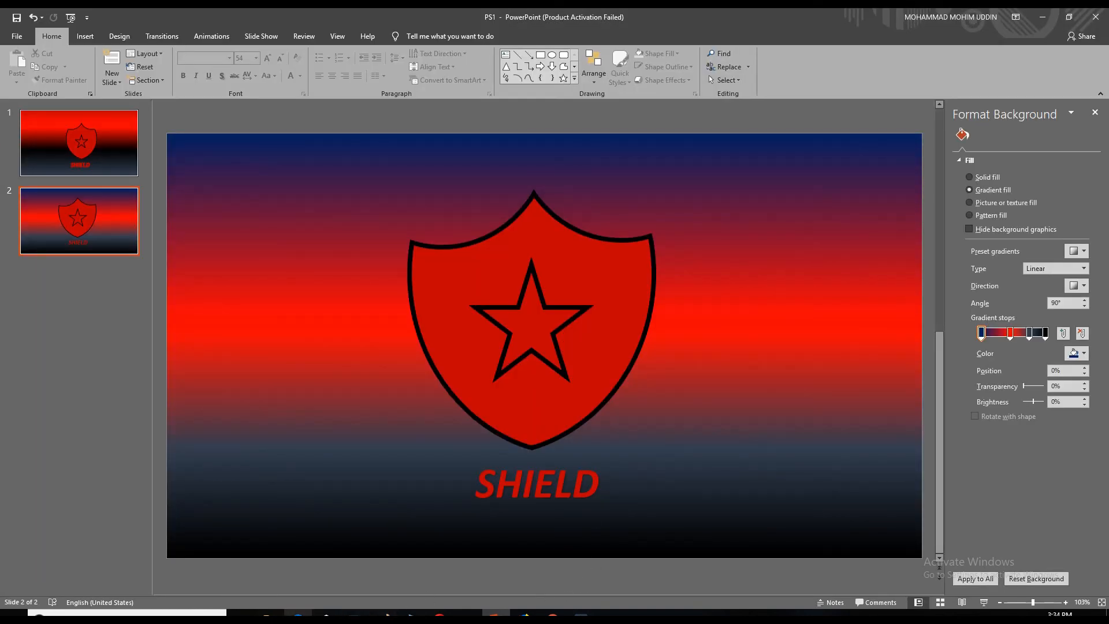
Open the exported SHIELD 2 image from its folder in the image viewer and show it full screen.
click(268, 613)
double_click(604, 215)
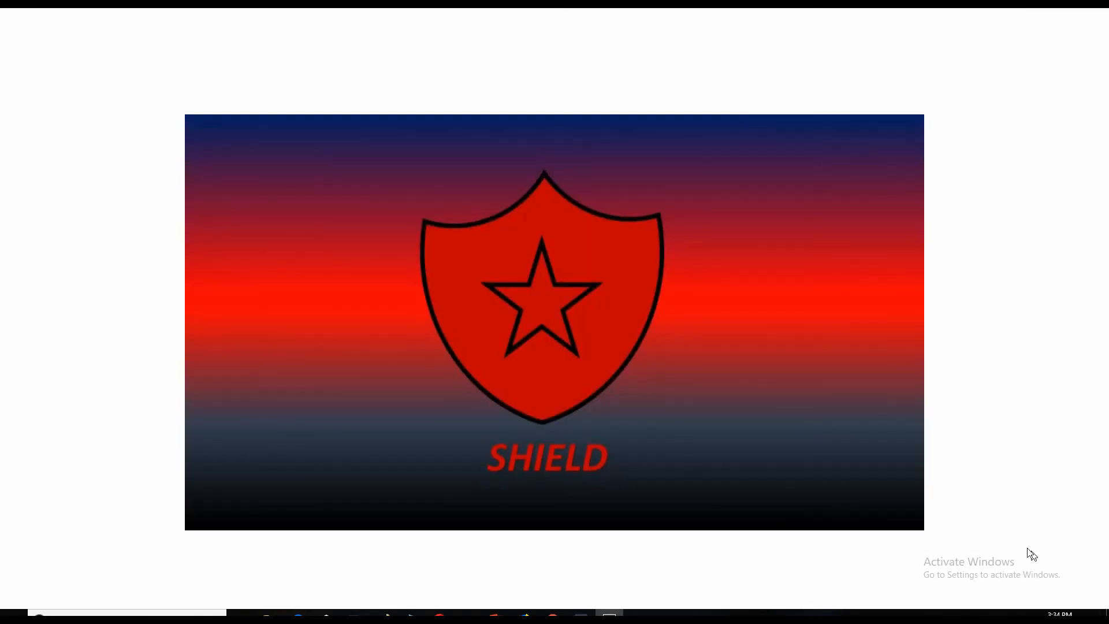
click(1099, 598)
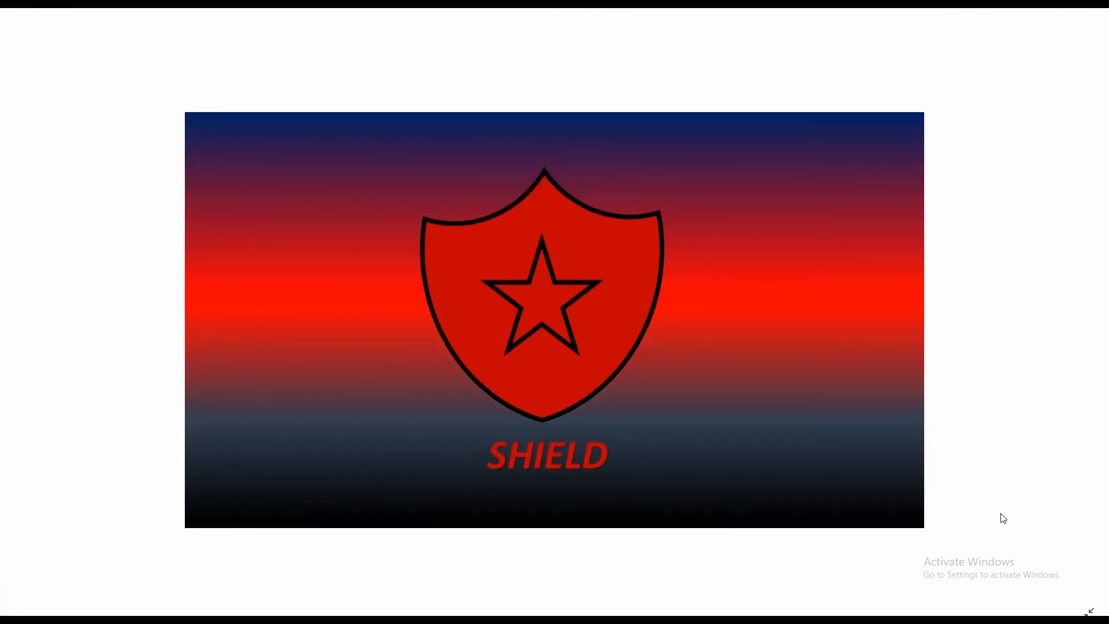